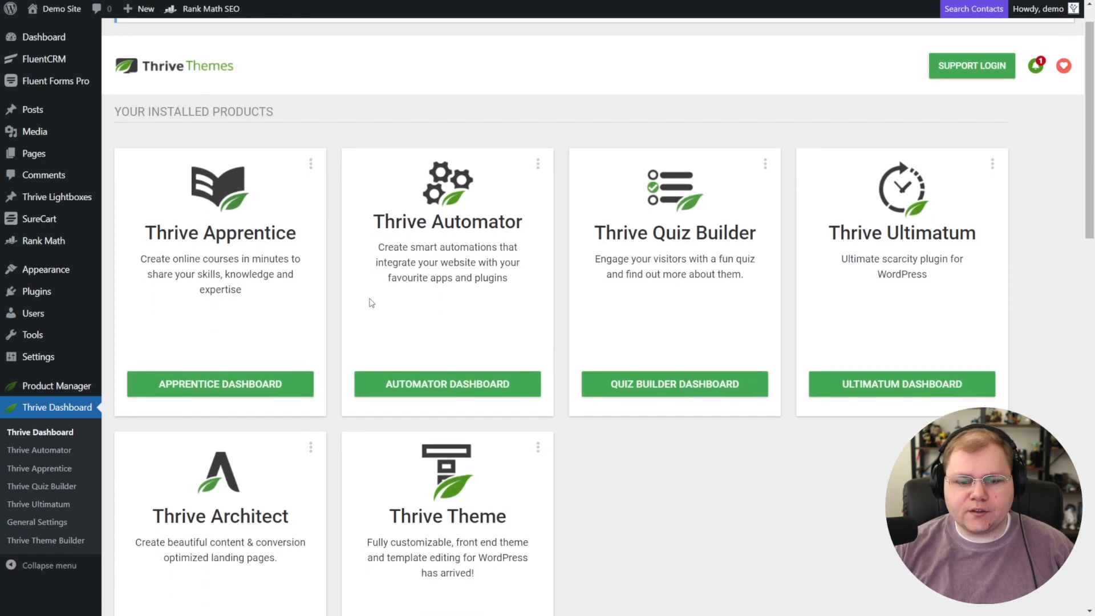
# - Activate WordPress Login Screen Branding from the Thrive Dashboard and open the login screen design for editing
pyautogui.scroll(-3, 540, 288)
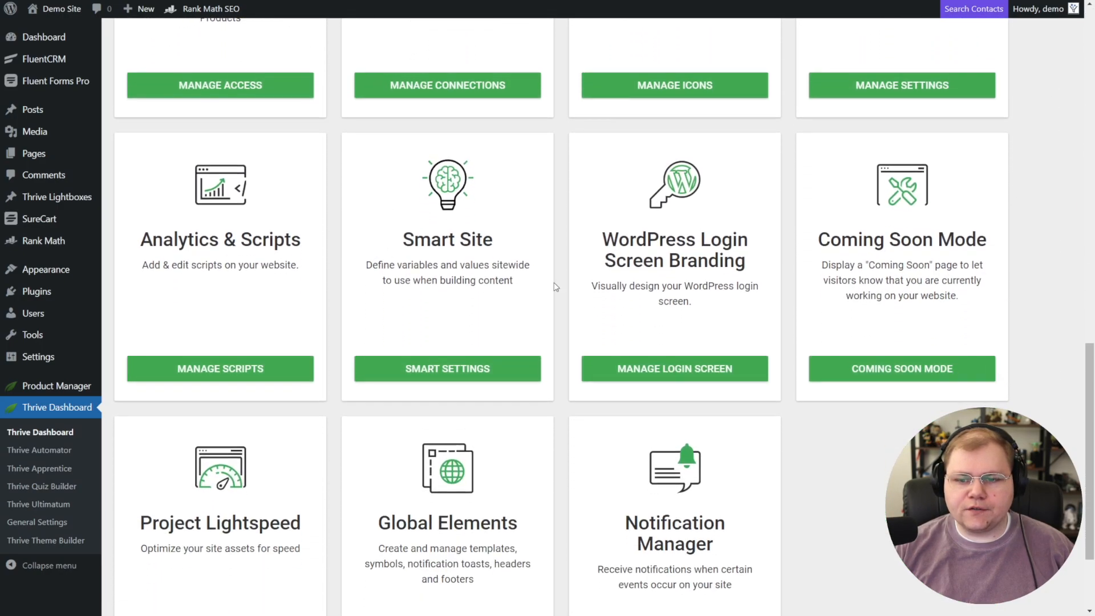
pyautogui.click(668, 371)
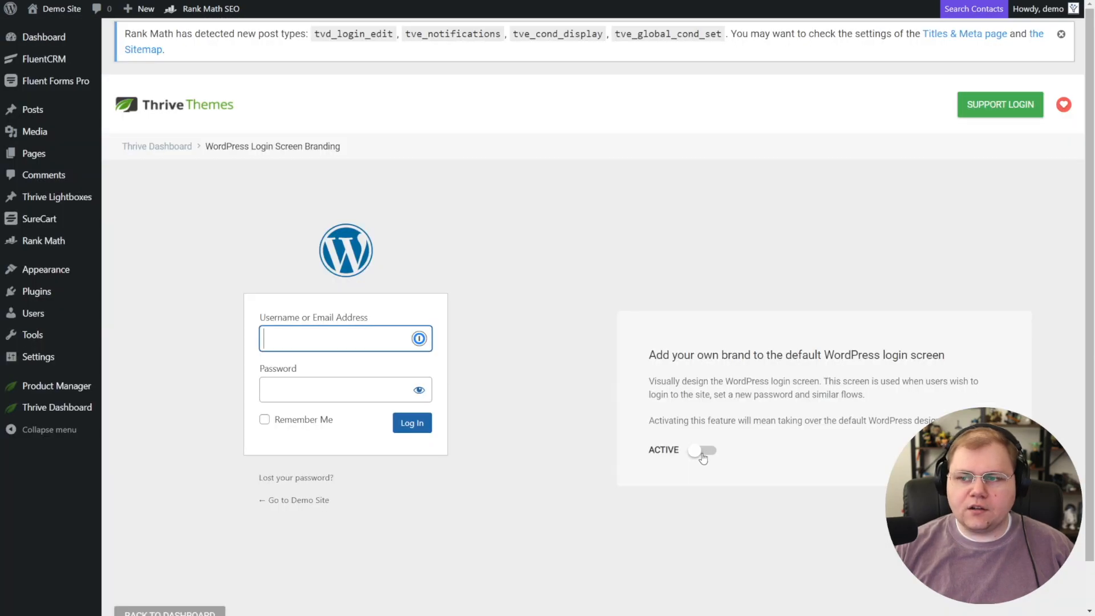
pyautogui.click(701, 452)
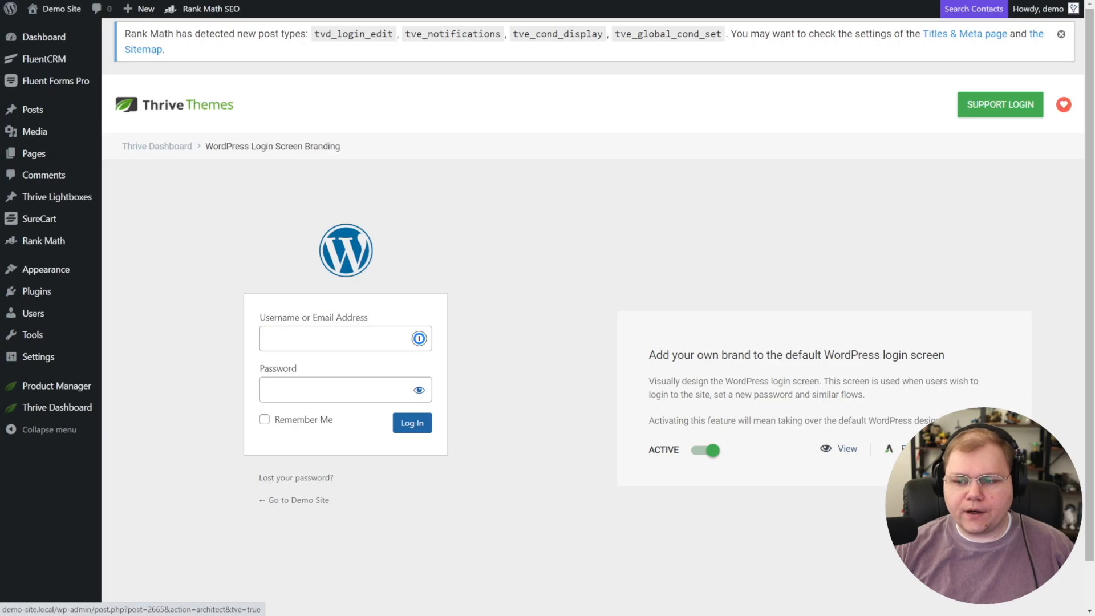
pyautogui.click(904, 449)
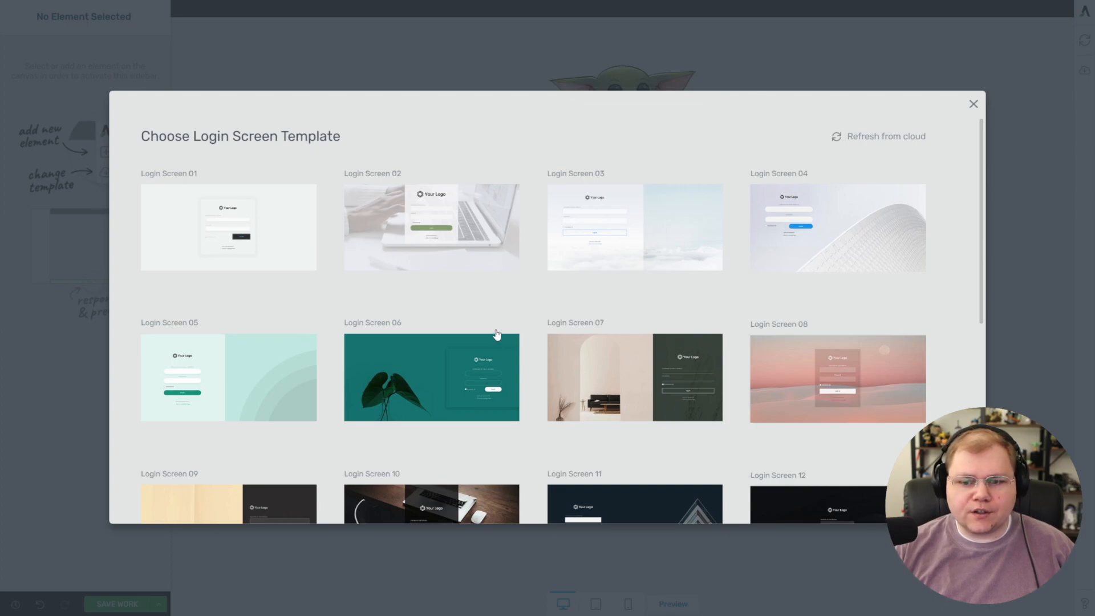
# - Browse the login screen templates and apply Login Screen 18
pyautogui.scroll(-5, 494, 327)
pyautogui.scroll(-1, 493, 323)
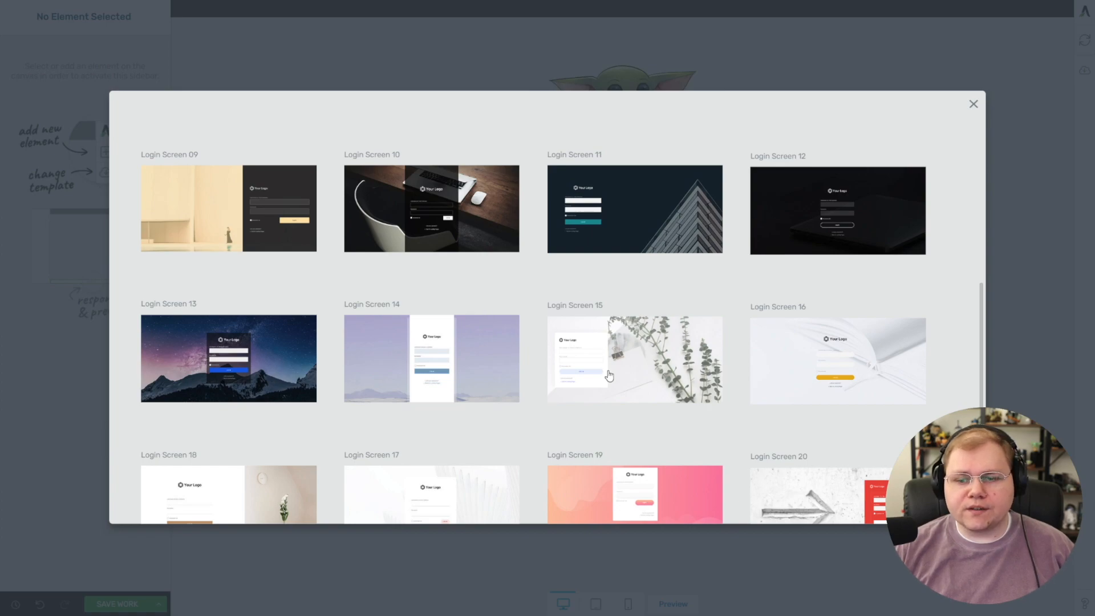
pyautogui.scroll(-1, 588, 374)
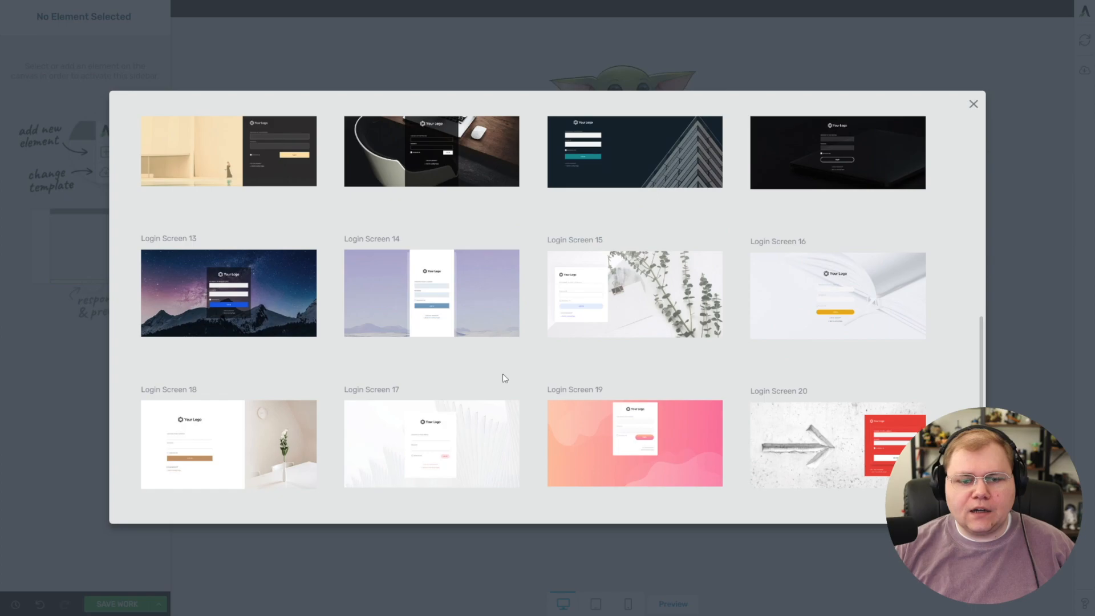
pyautogui.click(221, 433)
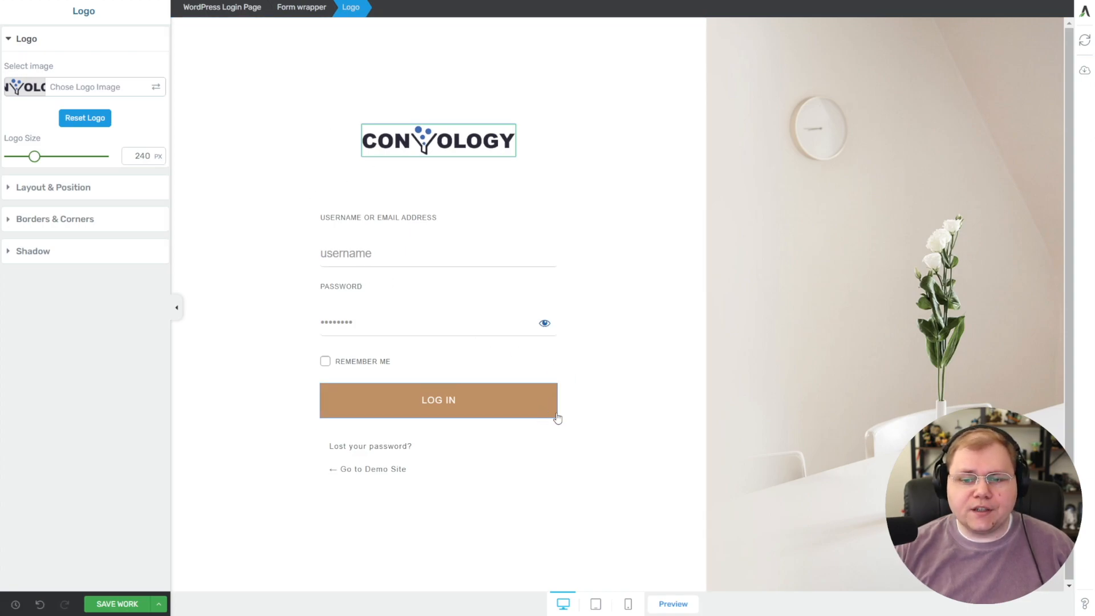
# - Set the Log In button's background color to the saved Steel Blue, #4776bb
pyautogui.click(531, 416)
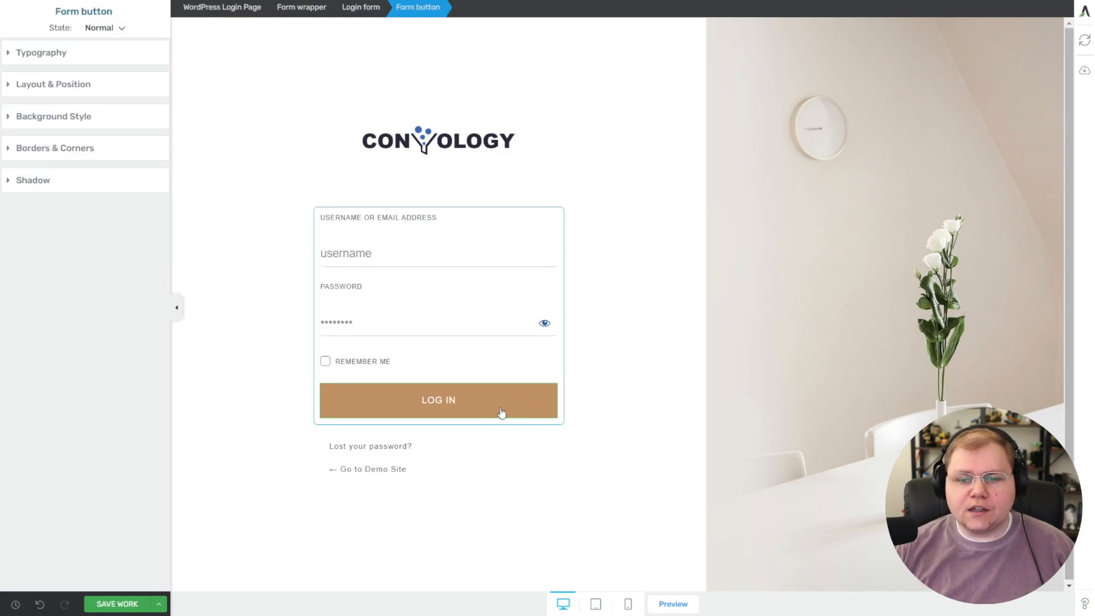
pyautogui.click(27, 117)
pyautogui.click(10, 188)
pyautogui.click(44, 405)
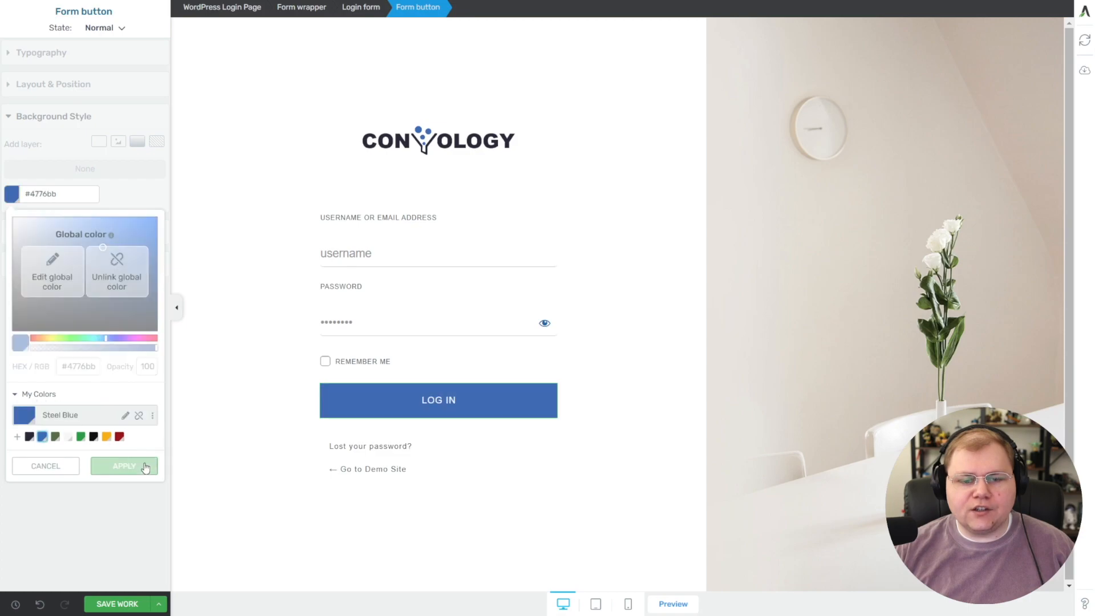
pyautogui.click(146, 467)
# - Replace the login page's background image layer with the 201030-mandalorian-ai-1510 image
pyautogui.click(813, 199)
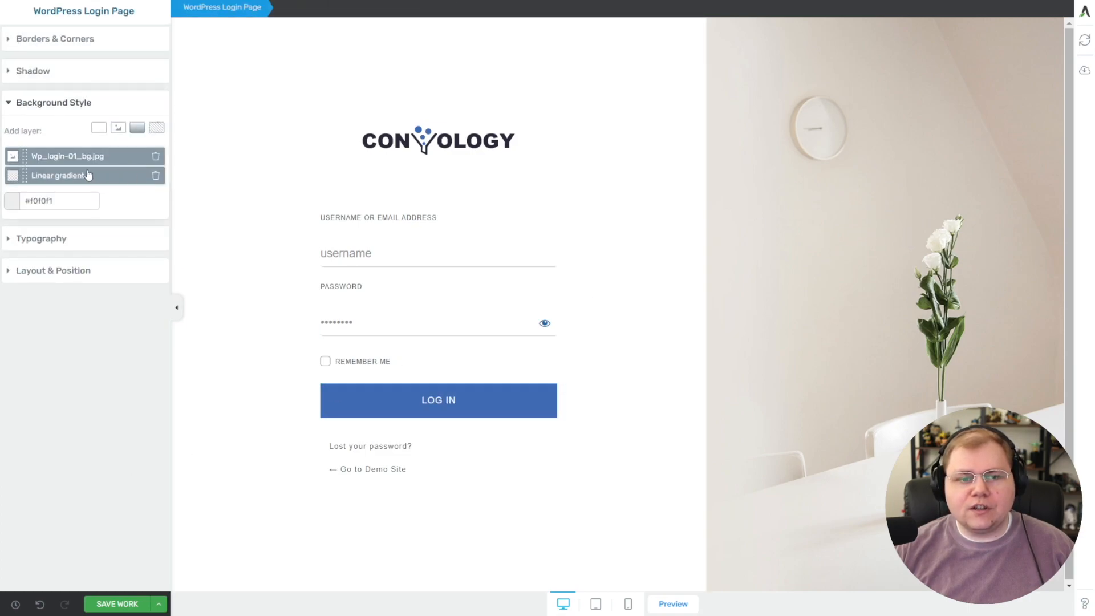
pyautogui.click(54, 161)
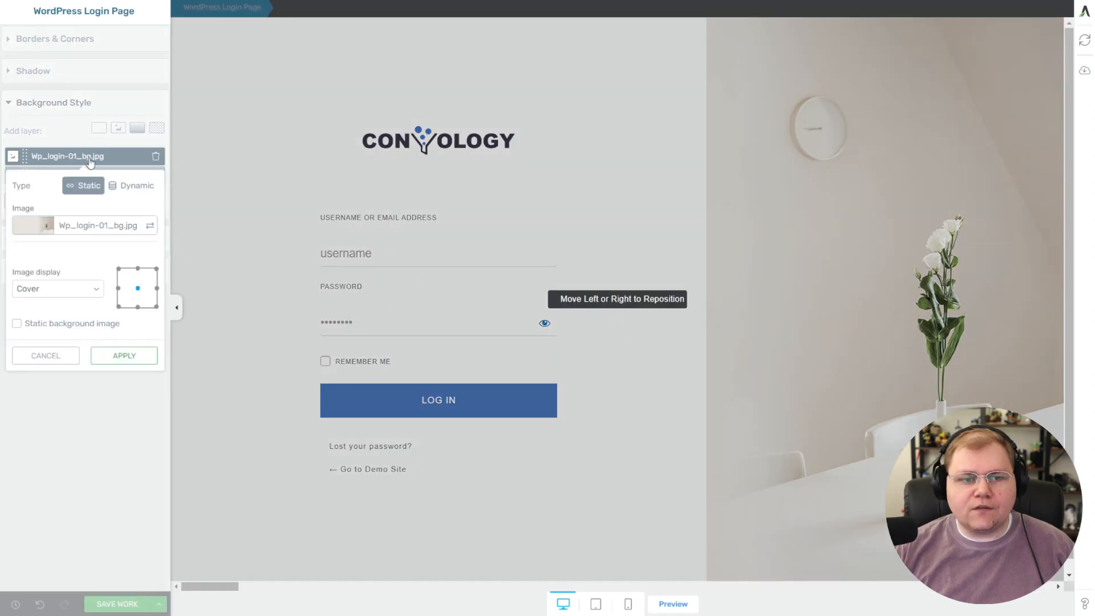
pyautogui.click(150, 226)
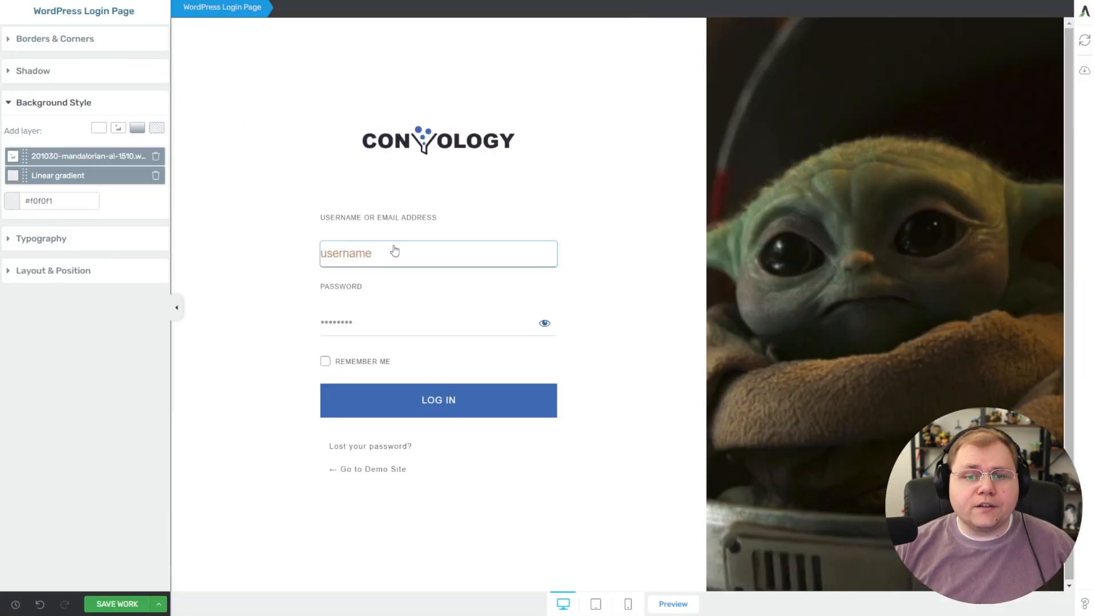
# - Set the username input's hover-state text color to Steel Blue, #4776bb, and return to its Normal state
pyautogui.click(402, 254)
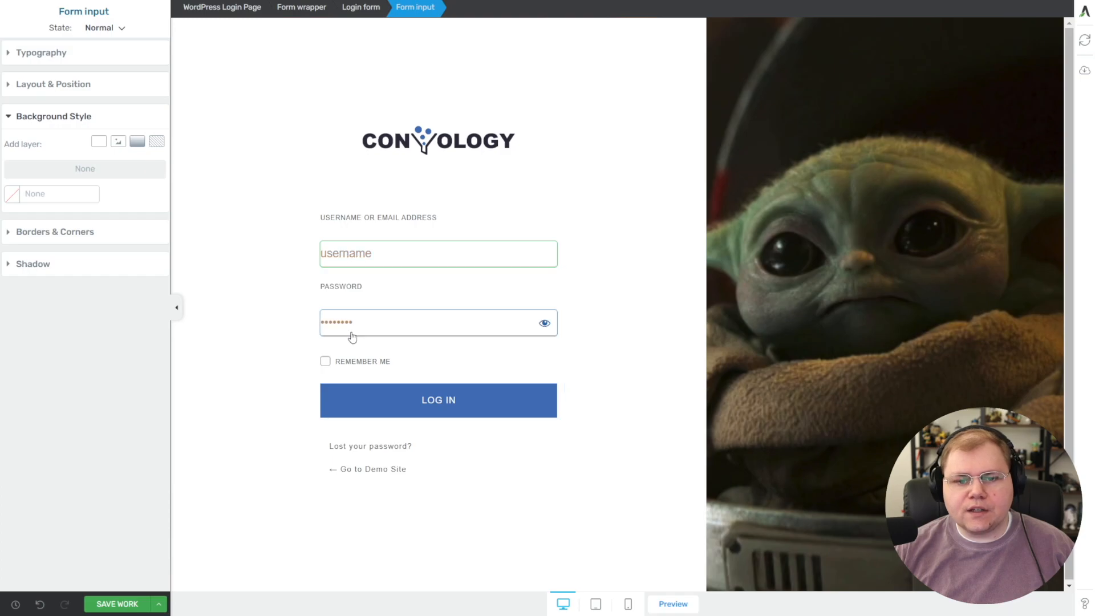
pyautogui.click(114, 29)
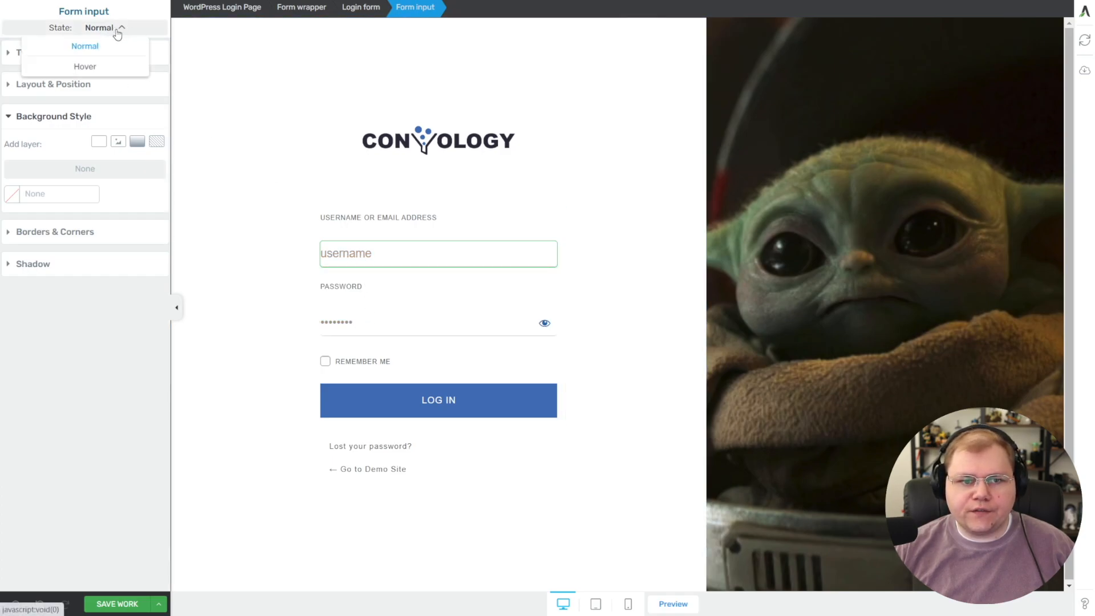
pyautogui.click(88, 67)
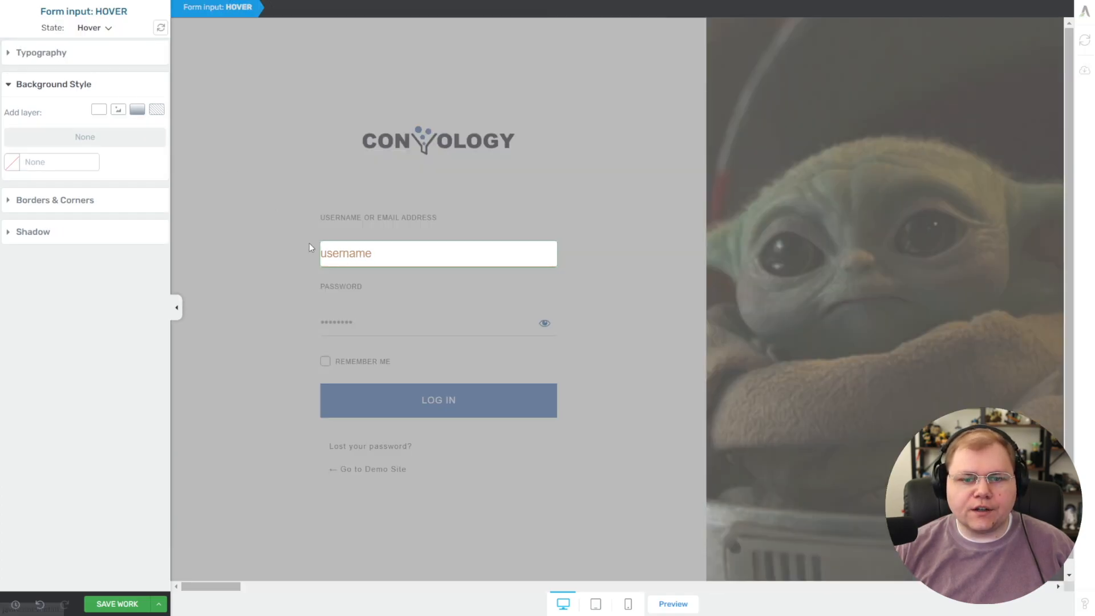
pyautogui.click(44, 55)
pyautogui.click(75, 85)
pyautogui.click(42, 293)
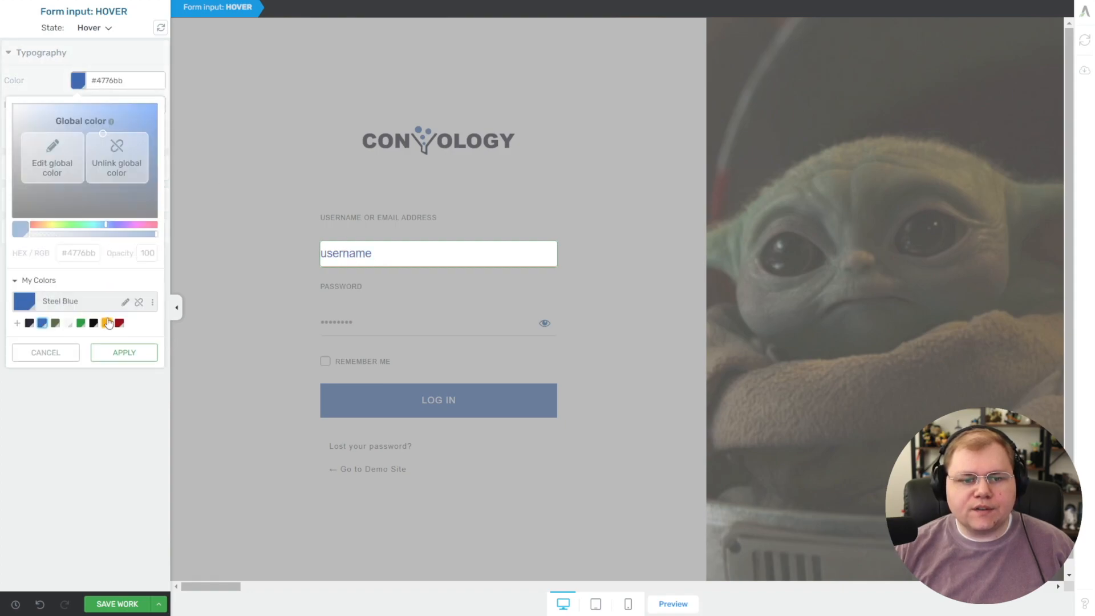
pyautogui.click(119, 353)
pyautogui.click(94, 28)
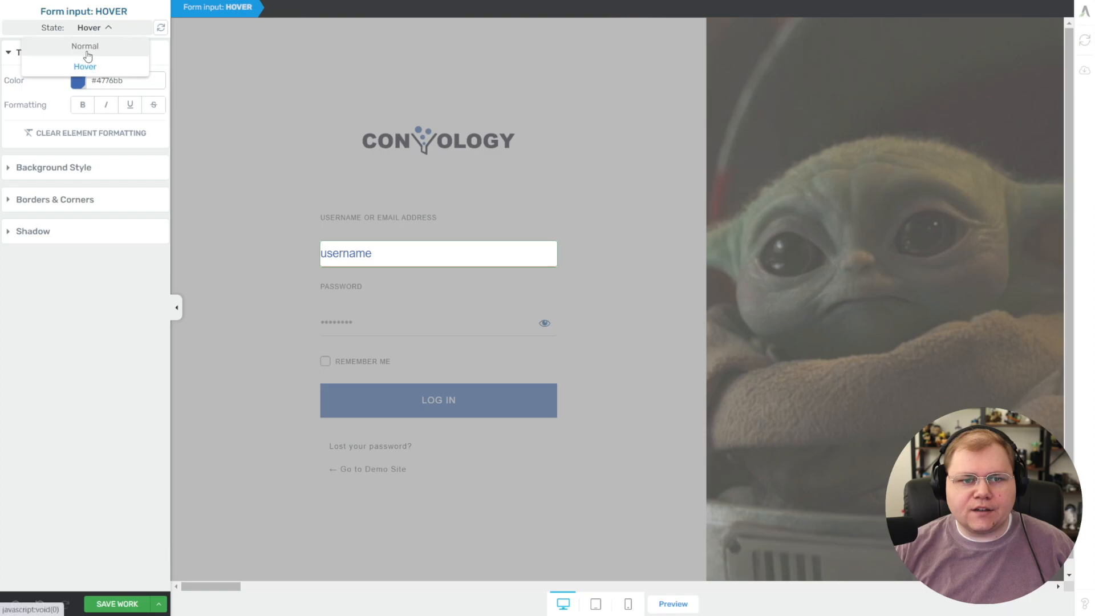
pyautogui.click(87, 52)
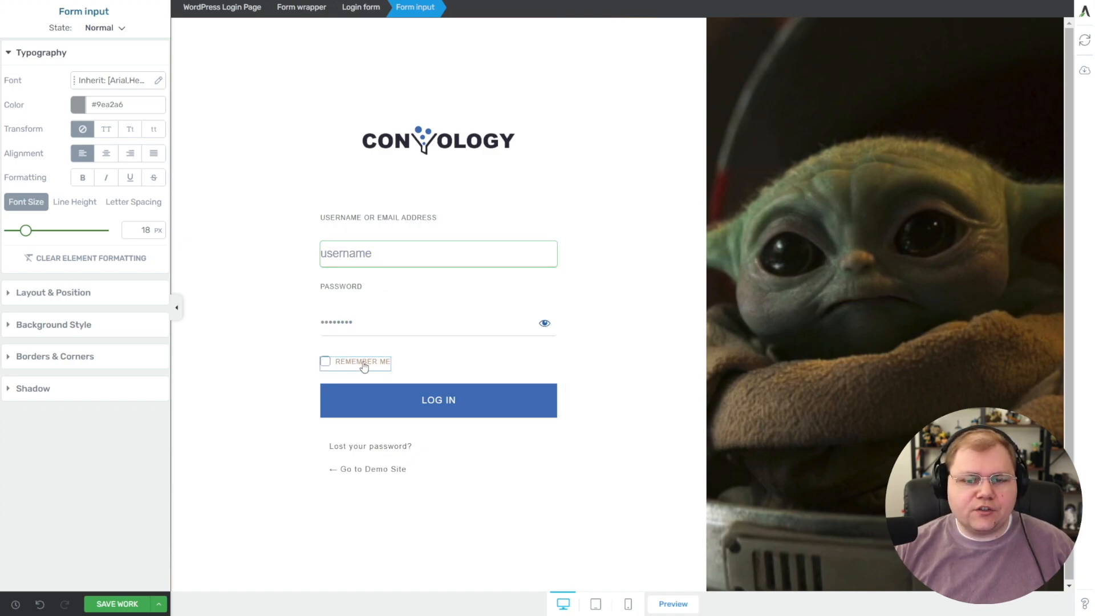
pyautogui.click(406, 319)
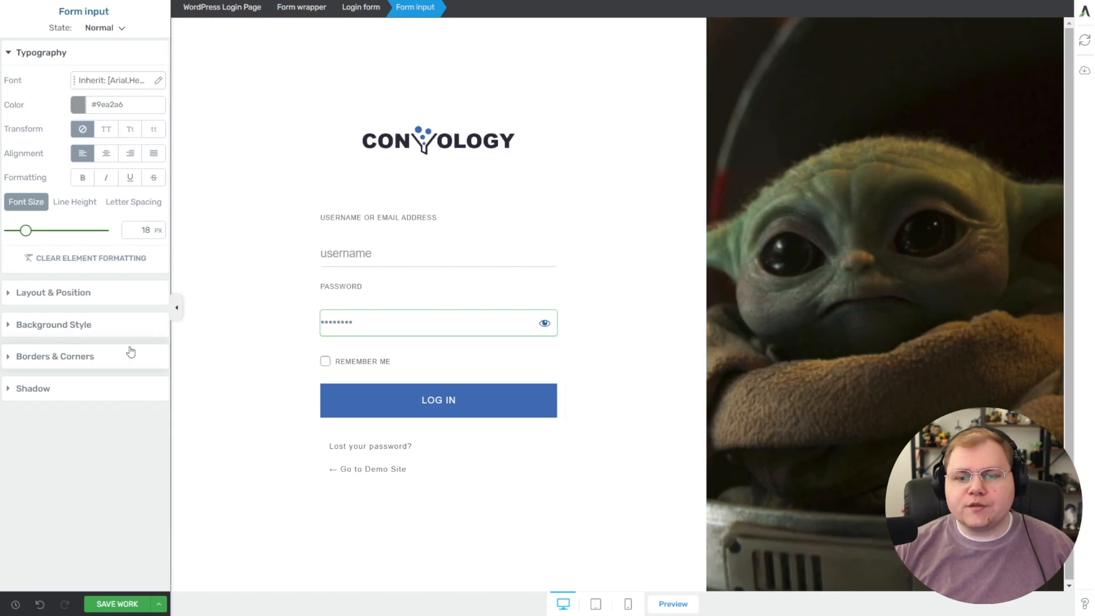
pyautogui.click(267, 335)
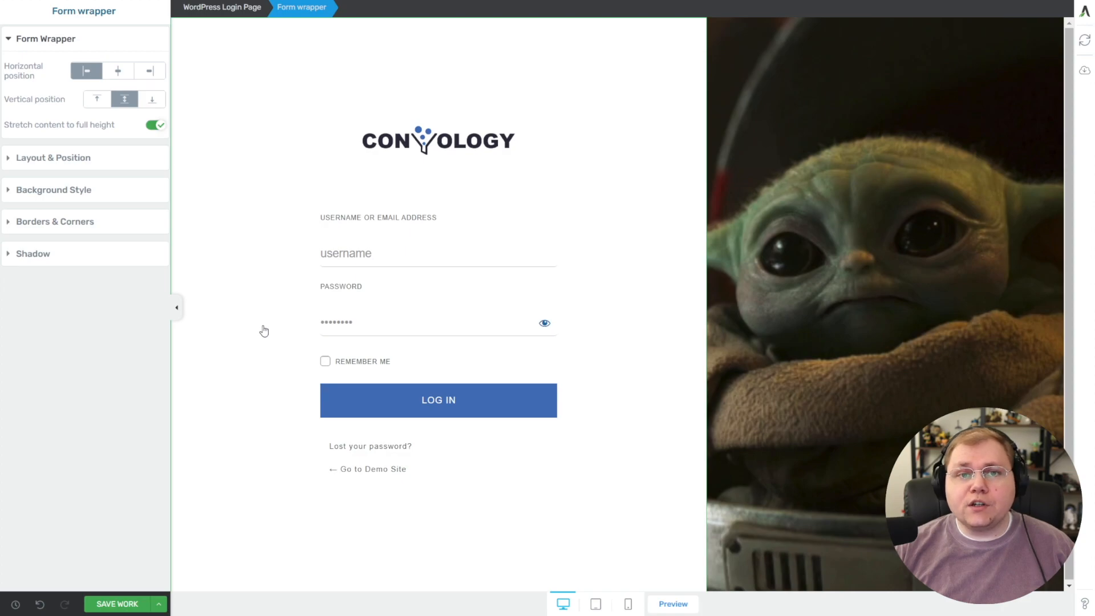
pyautogui.click(383, 423)
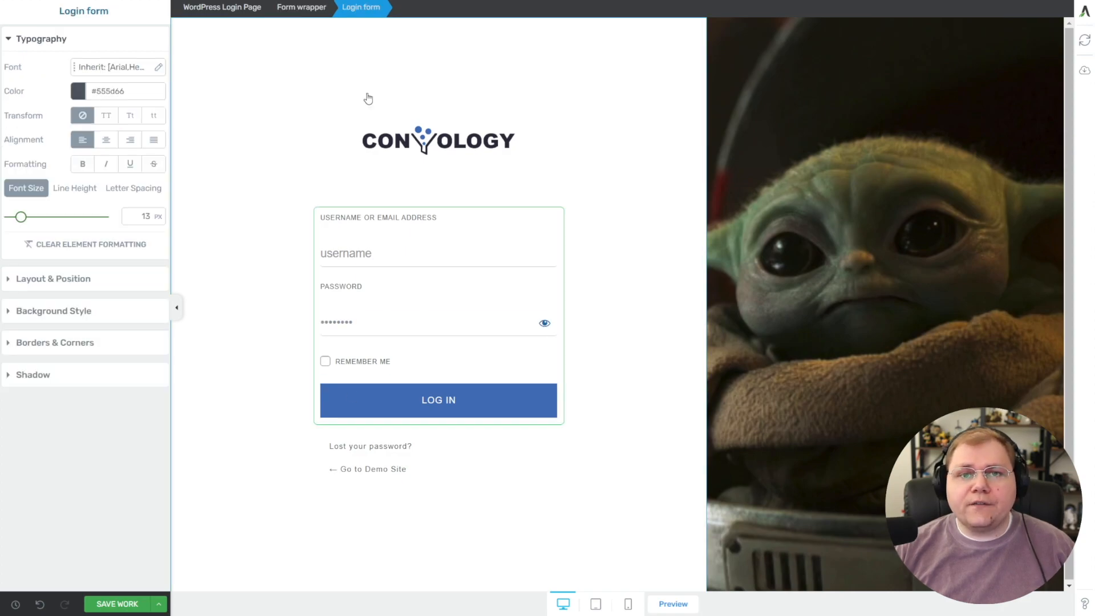
# - Save the login page design and return to the WordPress Login Screen Branding page
pyautogui.click(117, 604)
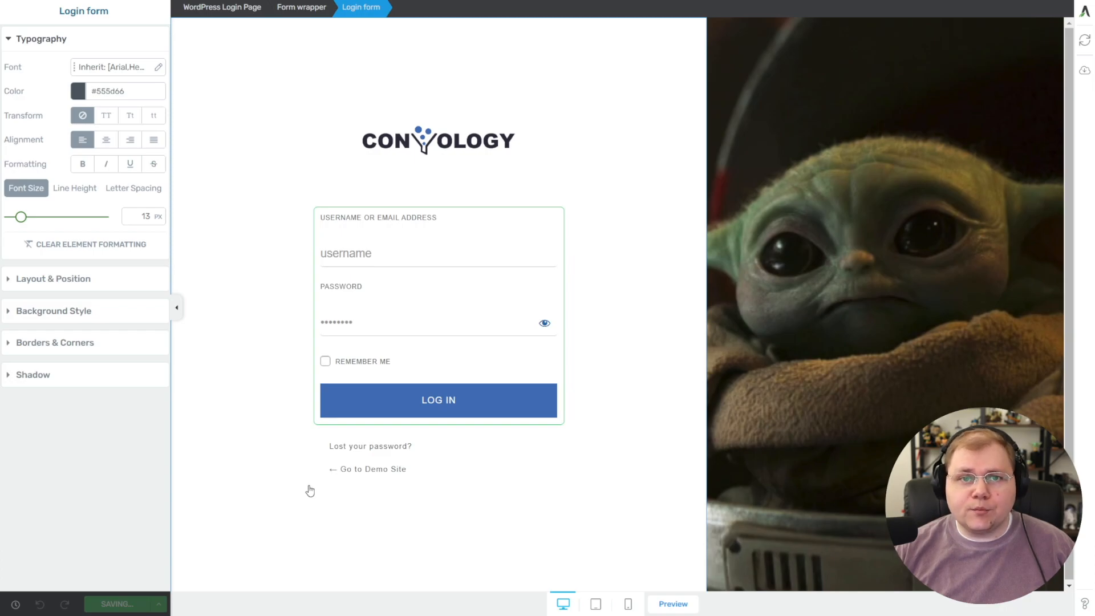
pyautogui.click(354, 1)
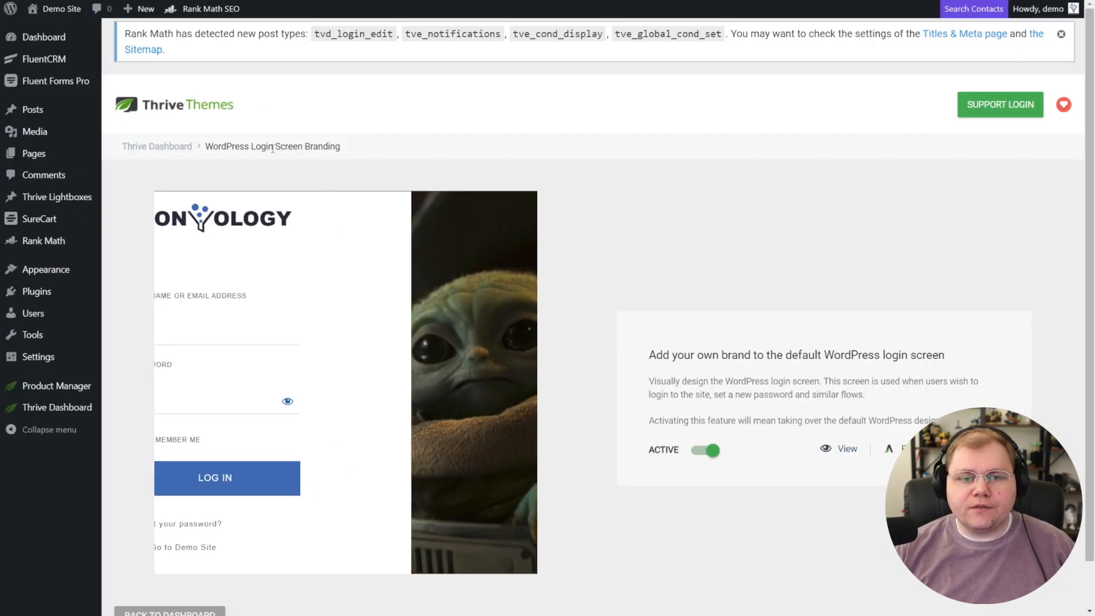
# - Go back to the Thrive Dashboard and open the User Access Manager
pyautogui.moveTo(74, 414)
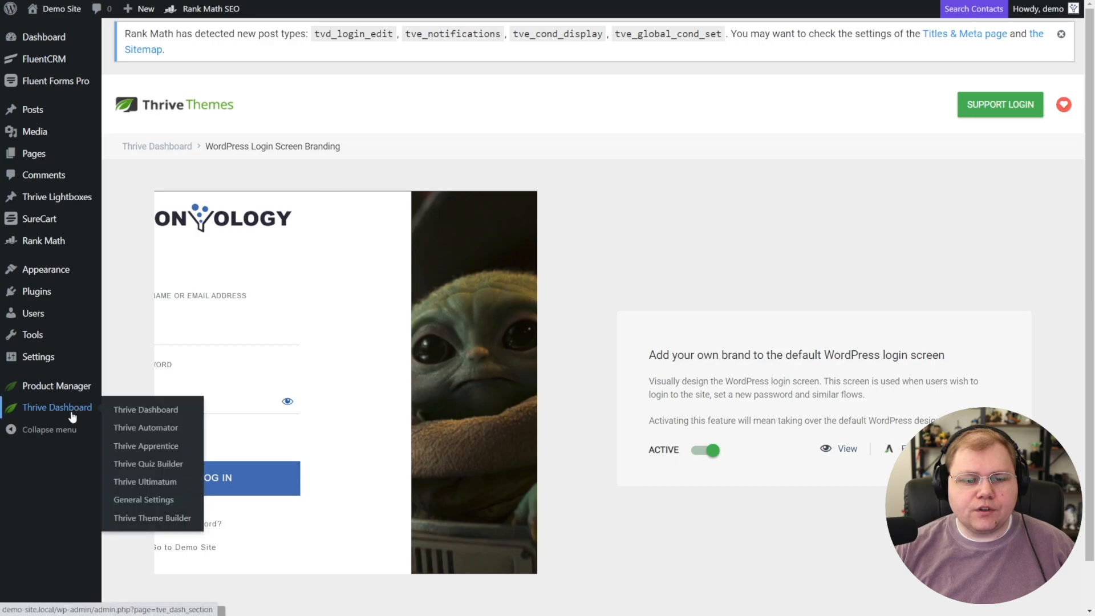
pyautogui.click(140, 410)
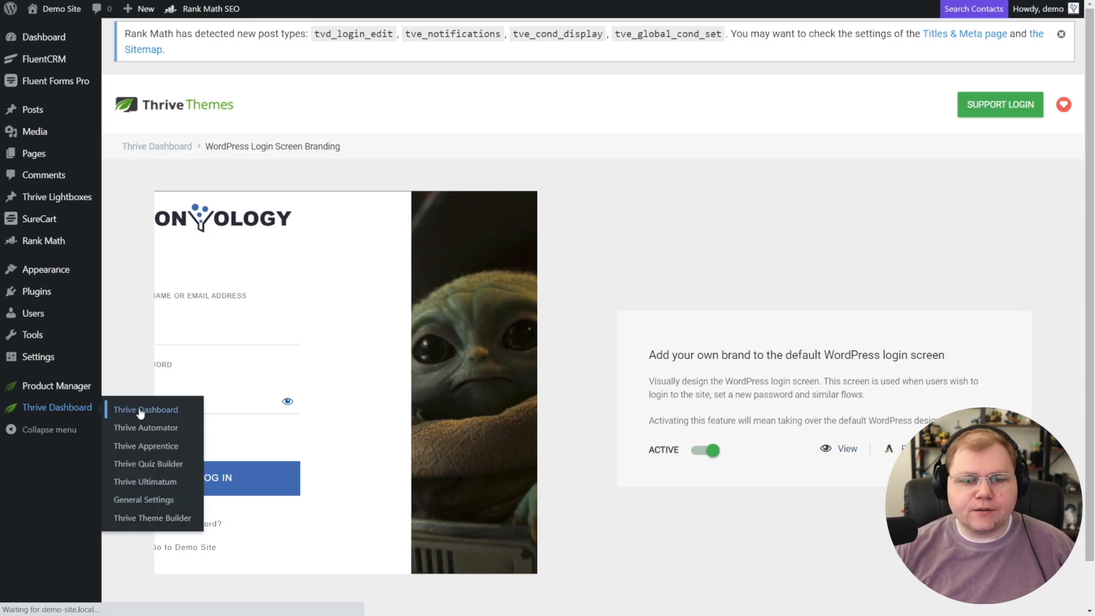
pyautogui.scroll(-10, 349, 350)
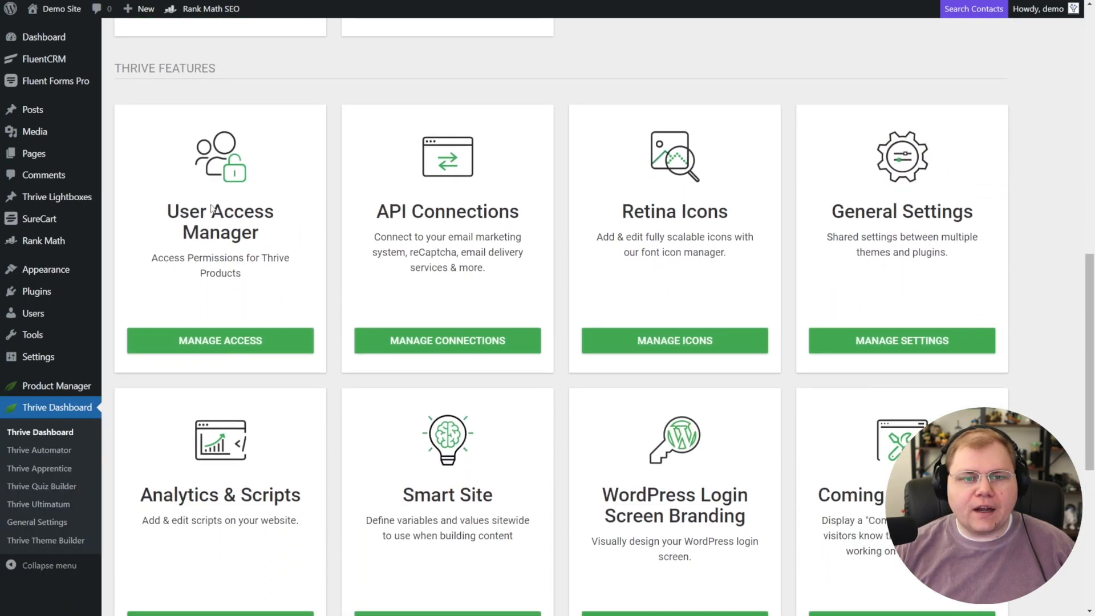
pyautogui.click(214, 342)
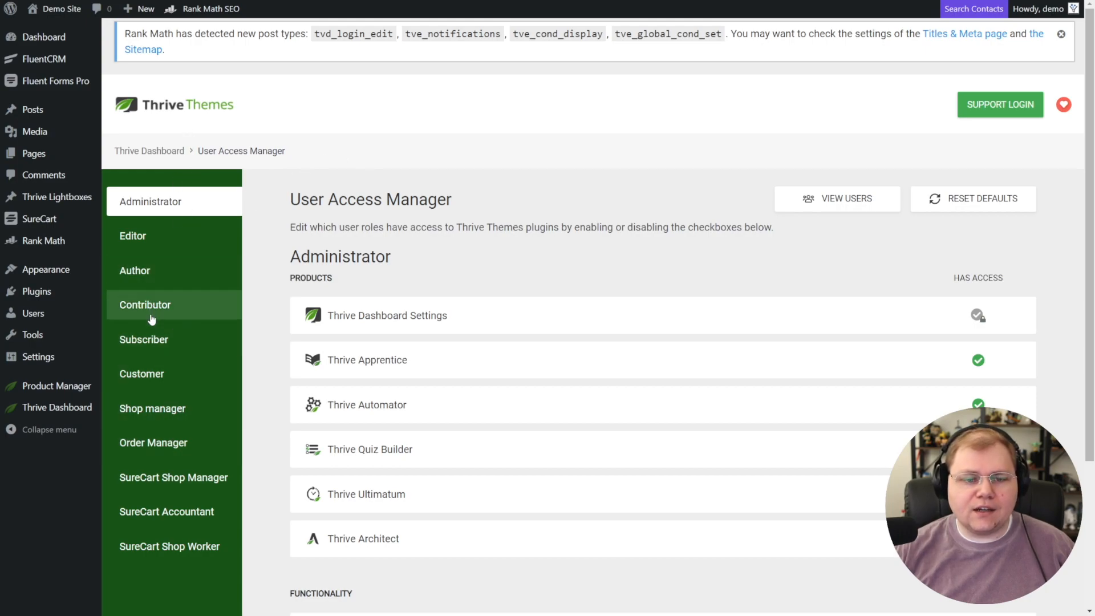
# - Set the Subscriber role's WordPress Login Redirect to the custom page Dashboard
pyautogui.scroll(-1, 146, 307)
pyautogui.click(154, 279)
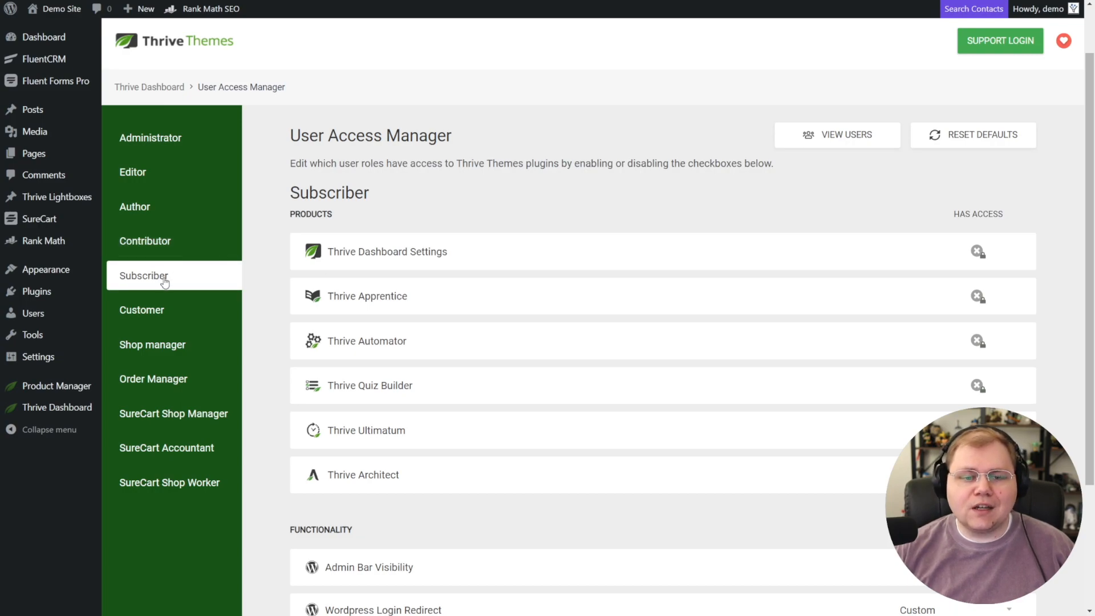
pyautogui.scroll(-1, 499, 187)
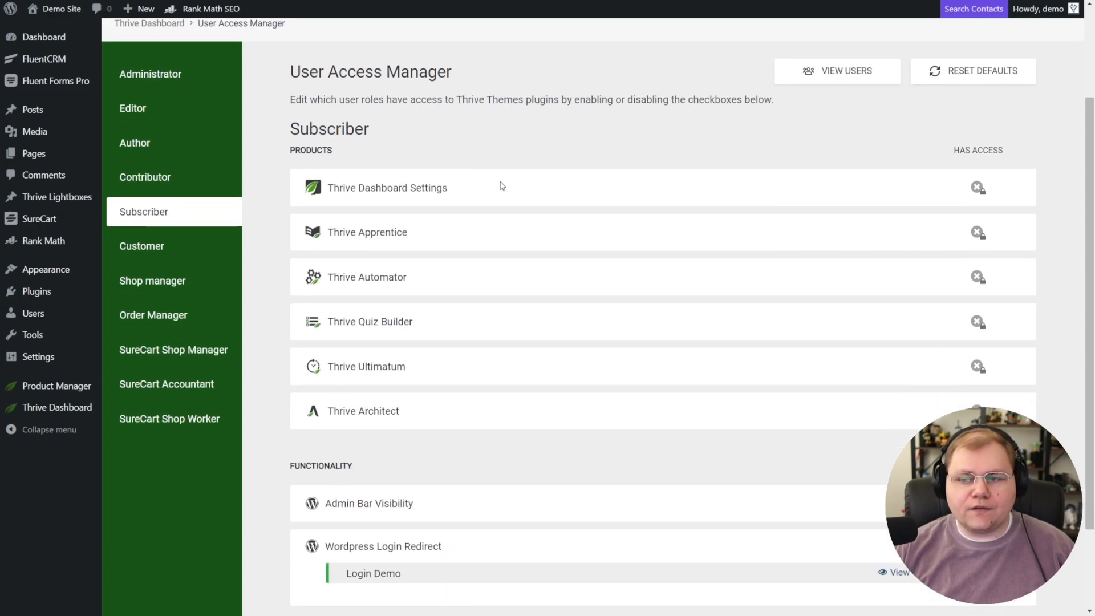
pyautogui.scroll(-2, 499, 187)
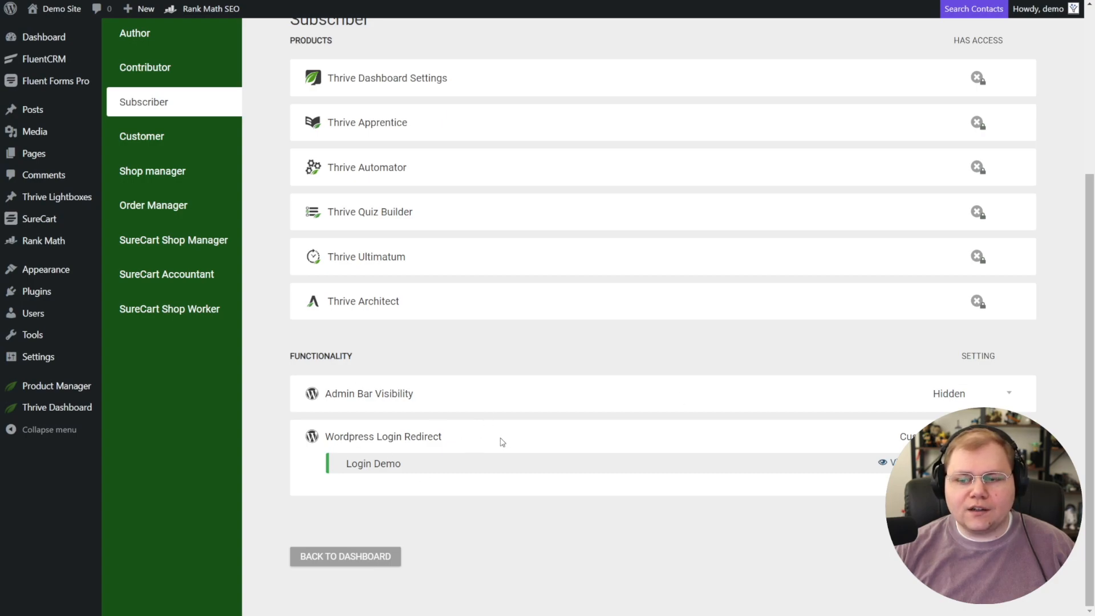
pyautogui.click(959, 437)
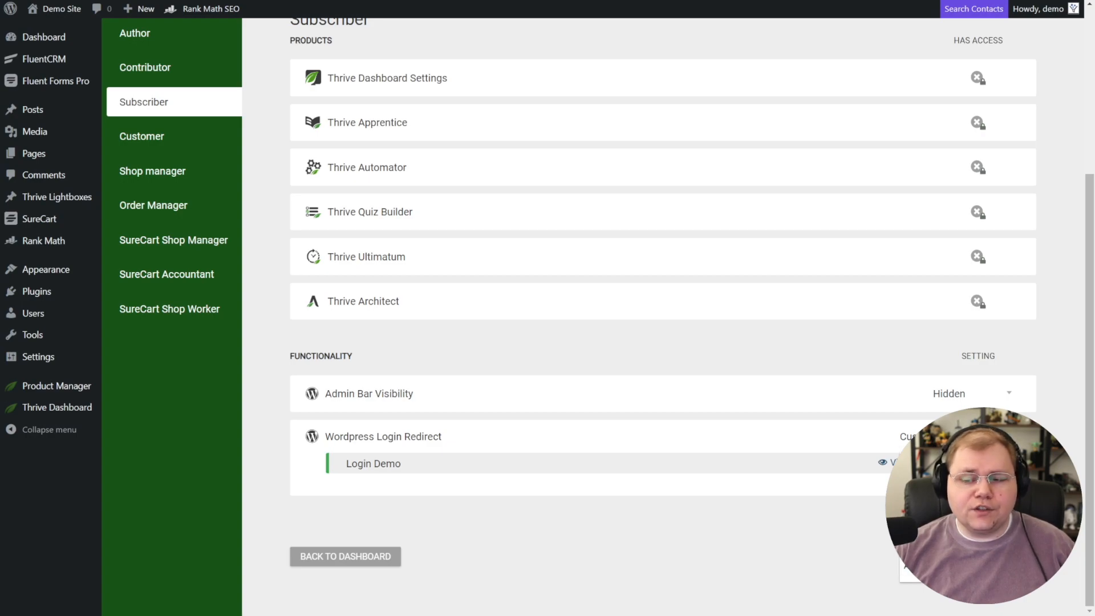
pyautogui.click(947, 539)
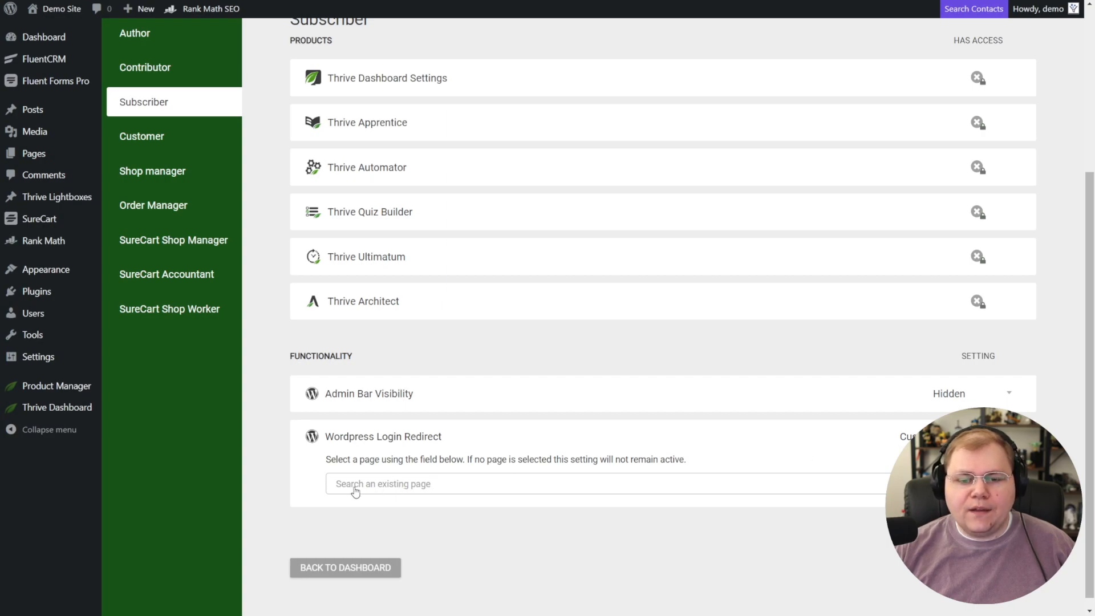
pyautogui.click(429, 491)
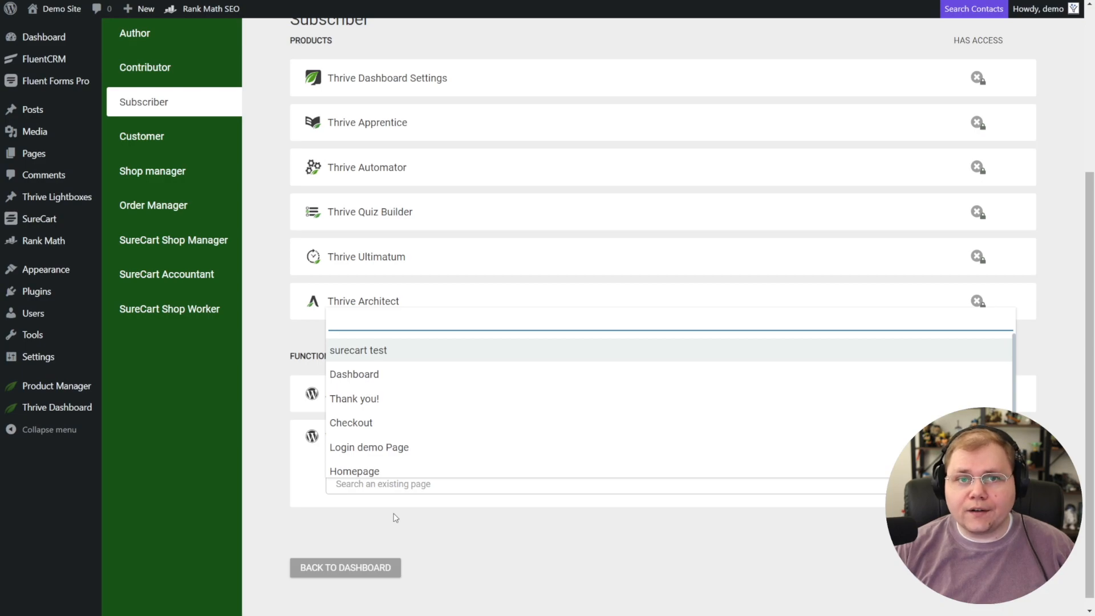
pyautogui.click(337, 374)
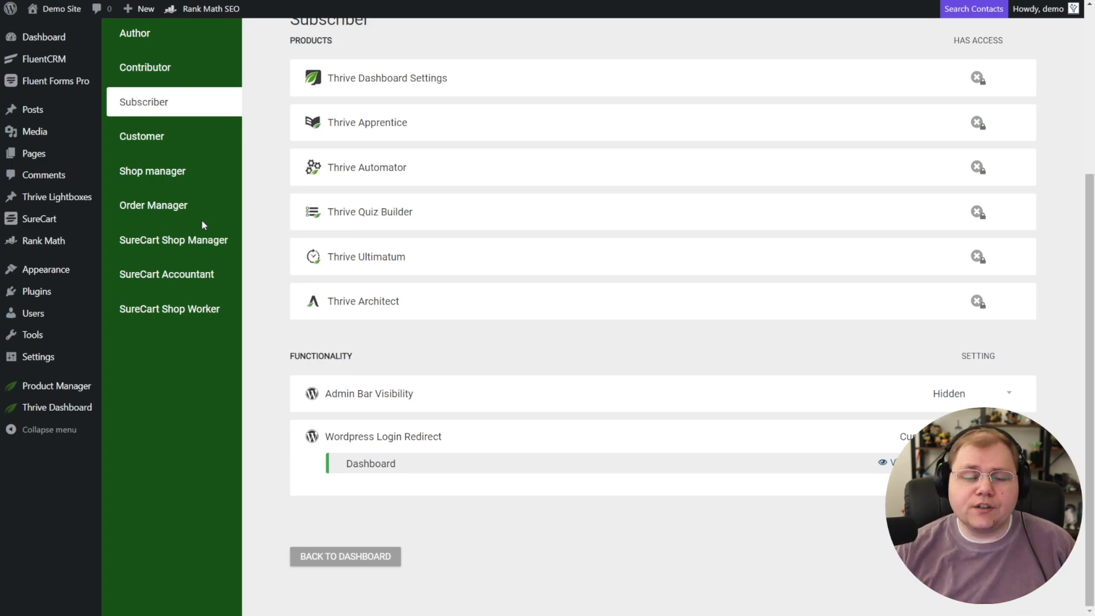
pyautogui.scroll(3, 207, 253)
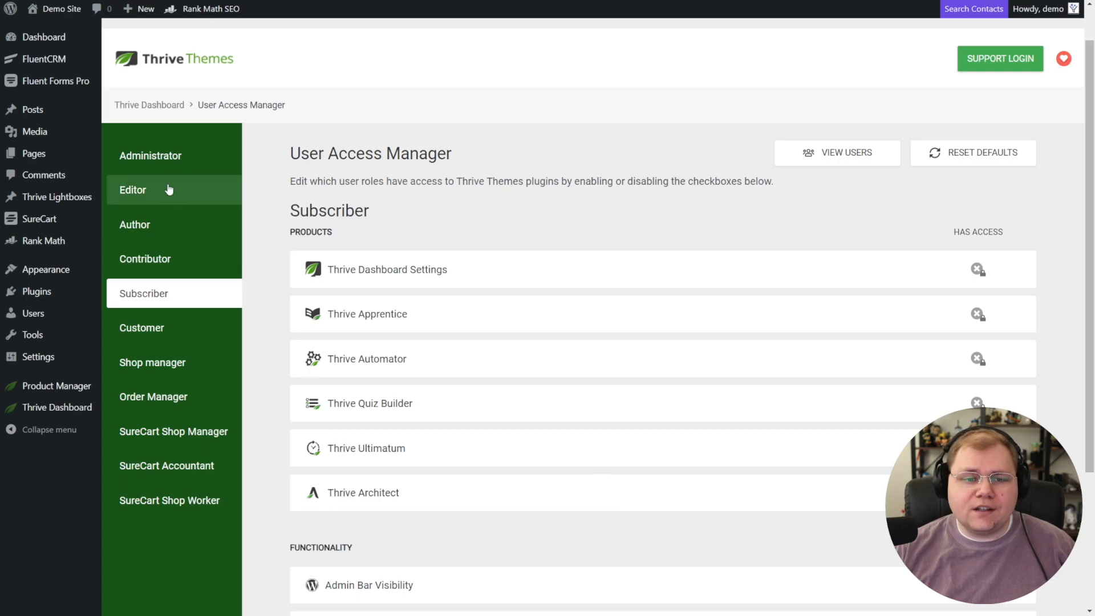
# - Add a custom link labelled Login, pointing to the site's wp-login.php address, to the Gourmet Mobile menu
pyautogui.scroll(-3, 204, 416)
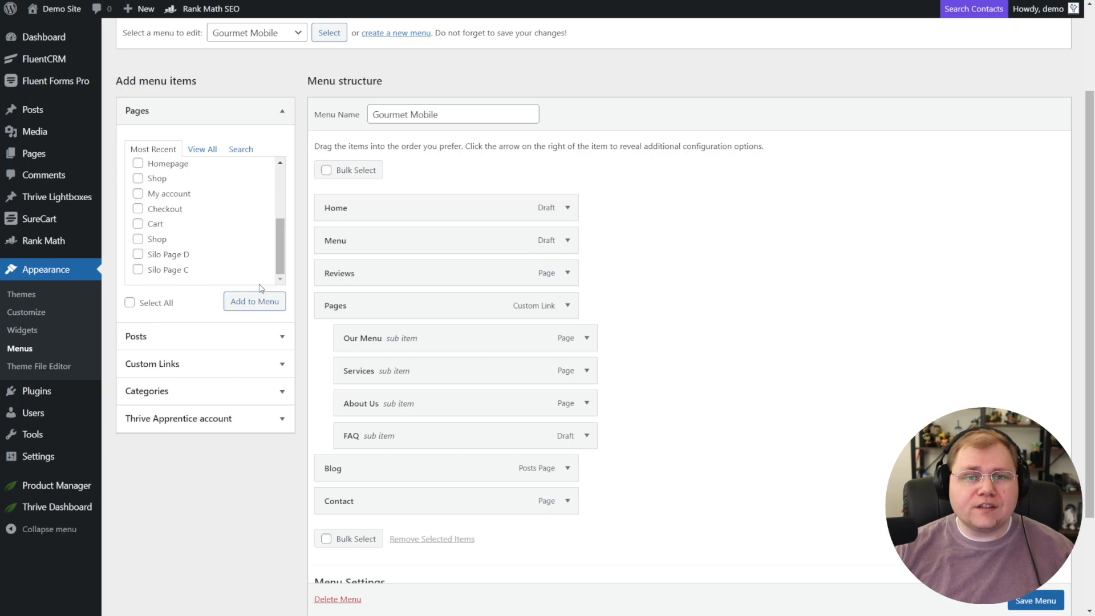
pyautogui.click(281, 423)
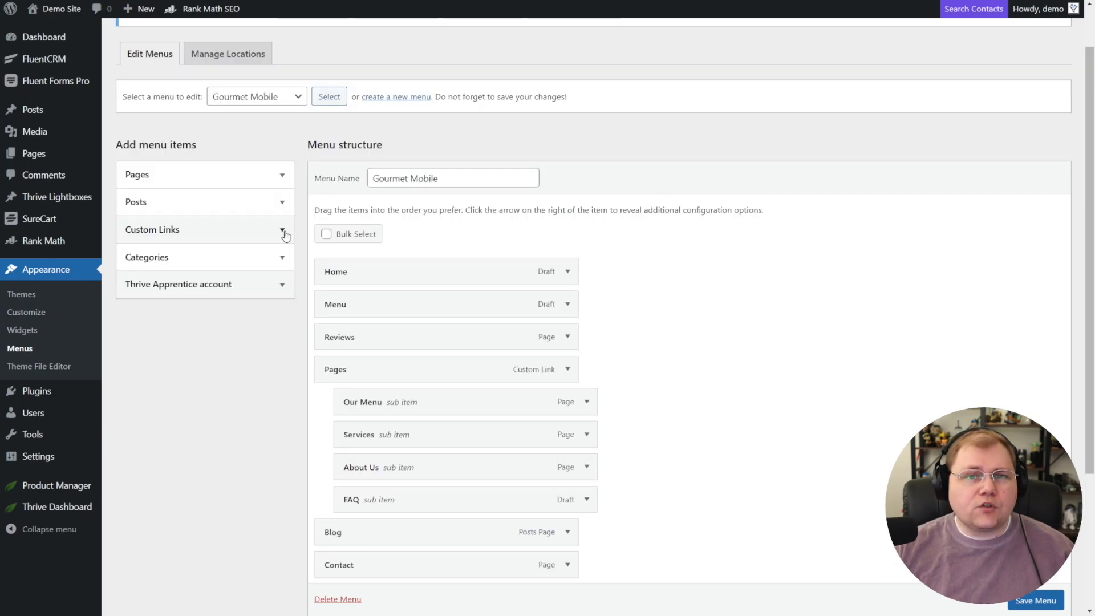
pyautogui.click(283, 228)
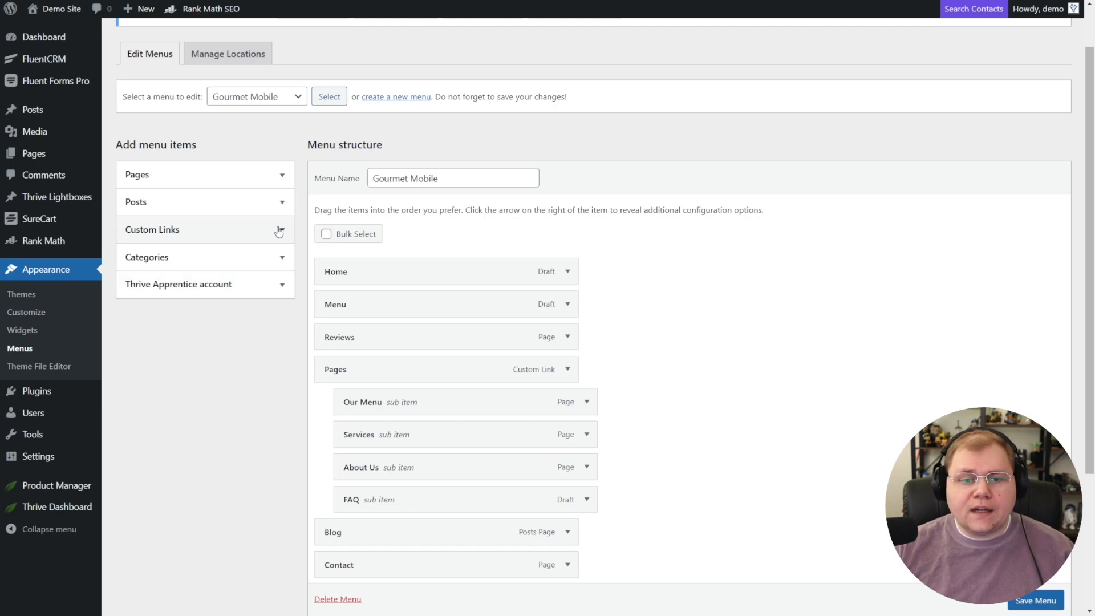
pyautogui.click(223, 273)
pyautogui.hotkey('ctrl', 'v')
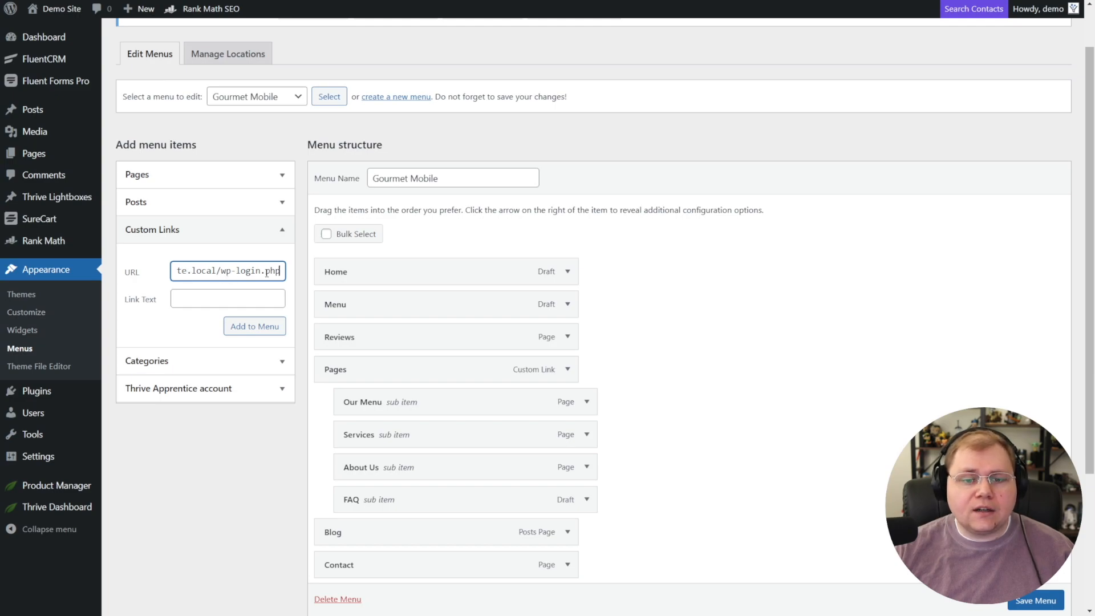
pyautogui.click(226, 298)
pyautogui.write('Login')
pyautogui.click(255, 326)
# - Set the Login menu item to show only when visitors are Logged out
pyautogui.scroll(-4, 399, 354)
pyautogui.click(339, 377)
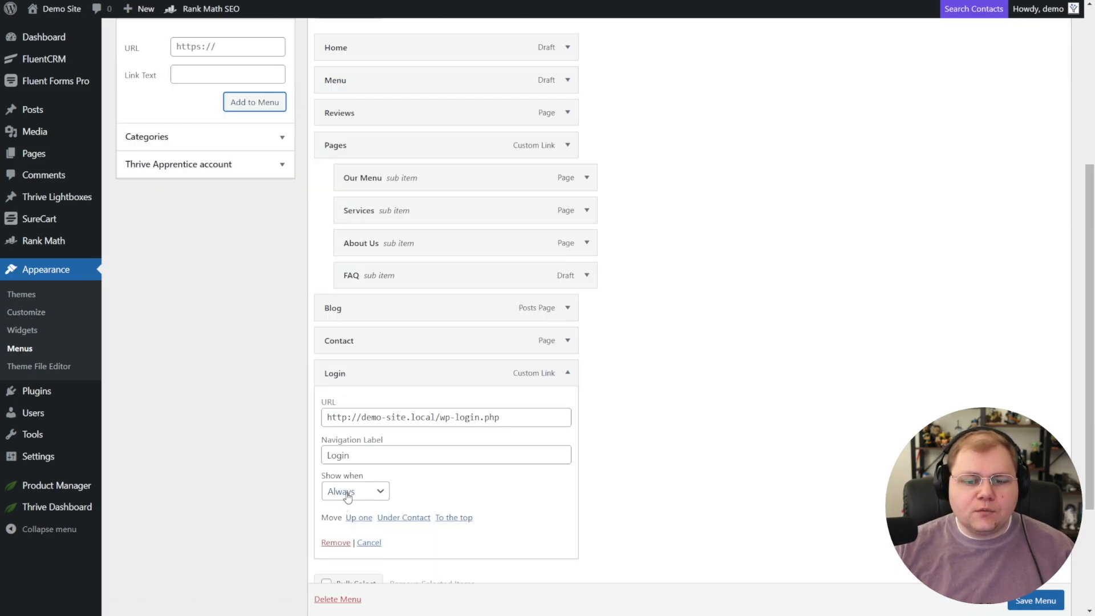
pyautogui.scroll(-1, 363, 479)
pyautogui.click(360, 435)
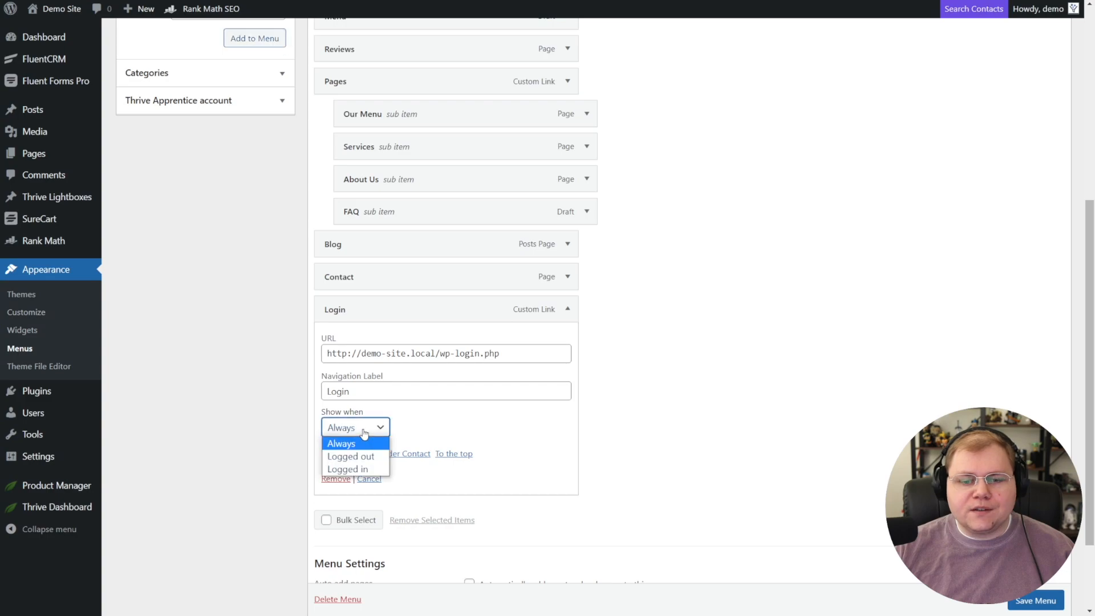
pyautogui.click(359, 457)
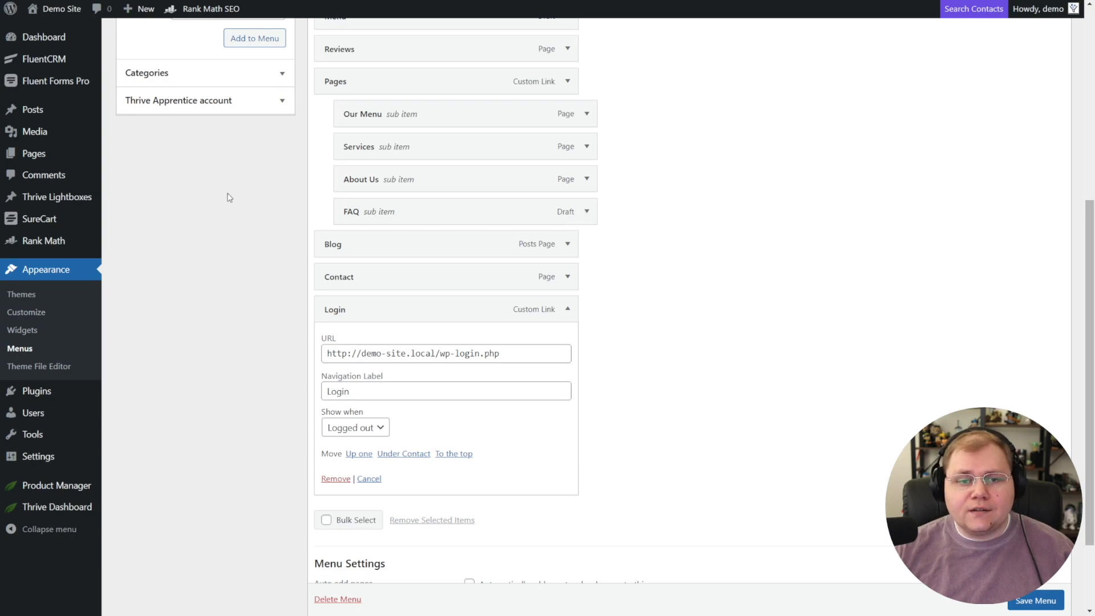
# - Add the Thrive Apprentice account's Log Out item to the menu and review the settings of the Login and Log Out items
pyautogui.click(282, 107)
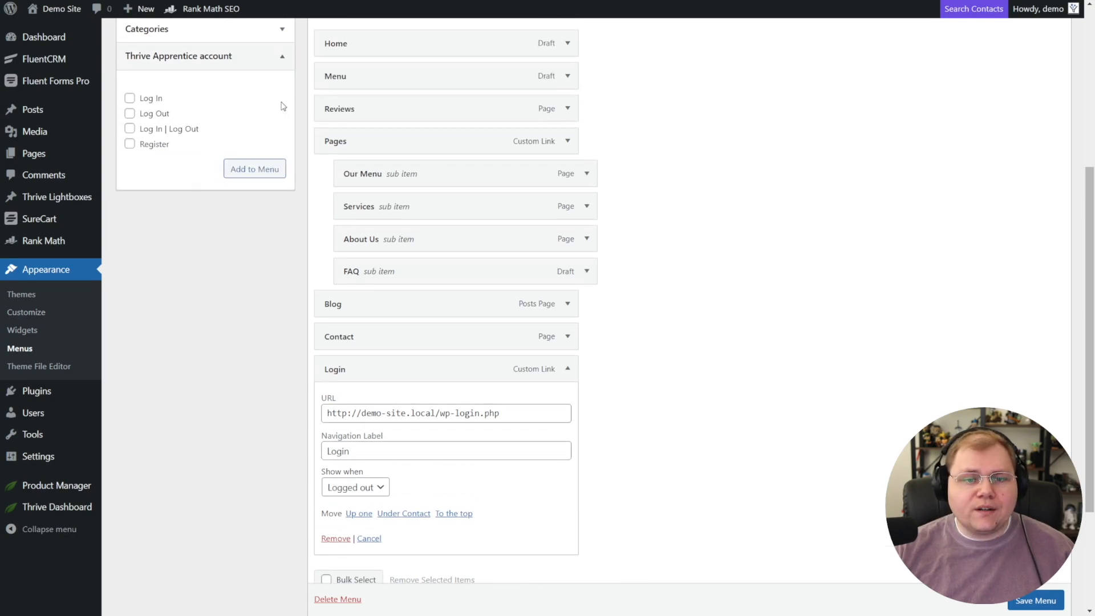
pyautogui.click(130, 114)
pyautogui.click(253, 170)
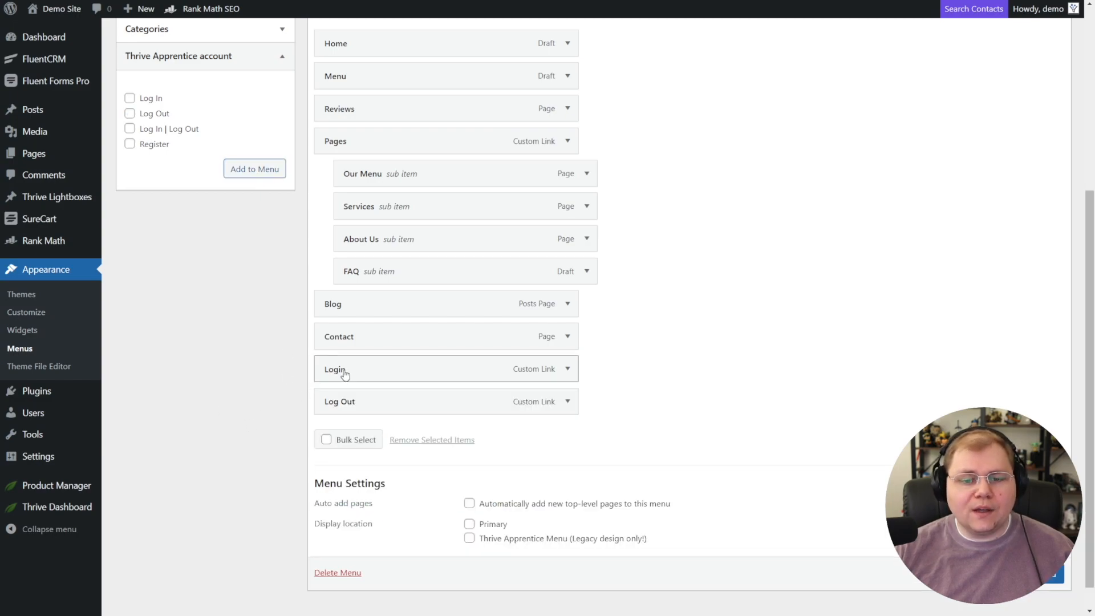
pyautogui.click(567, 370)
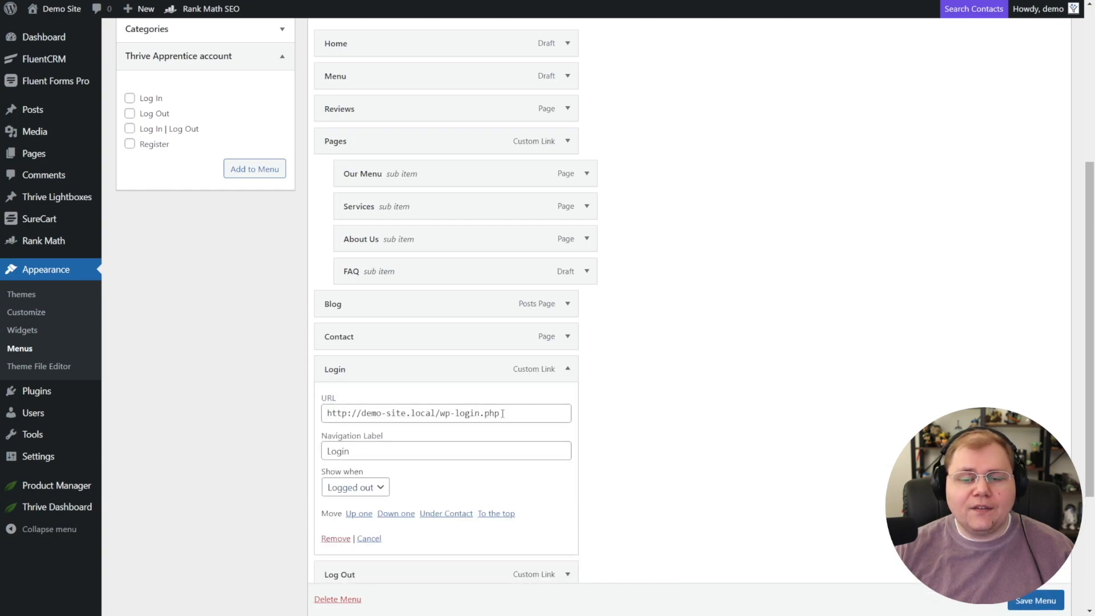
pyautogui.click(567, 369)
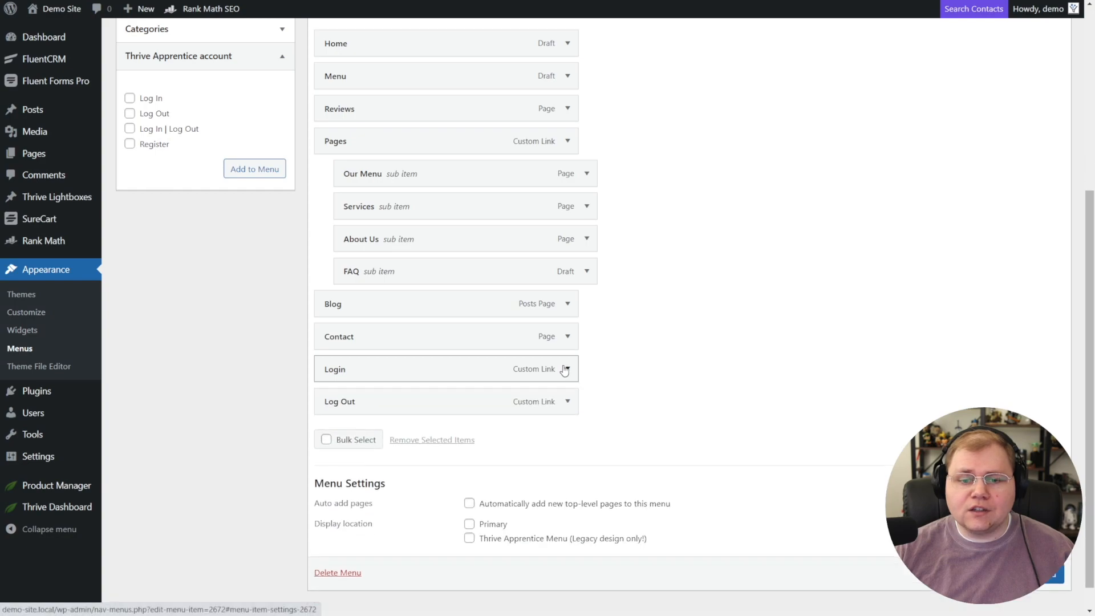
pyautogui.click(567, 401)
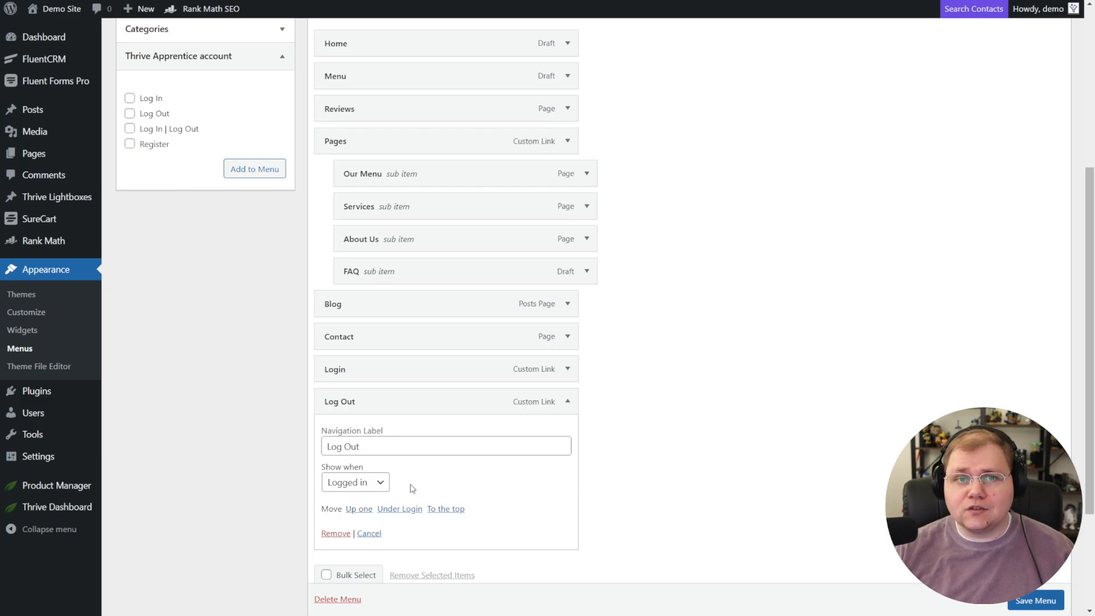
pyautogui.scroll(3, 227, 328)
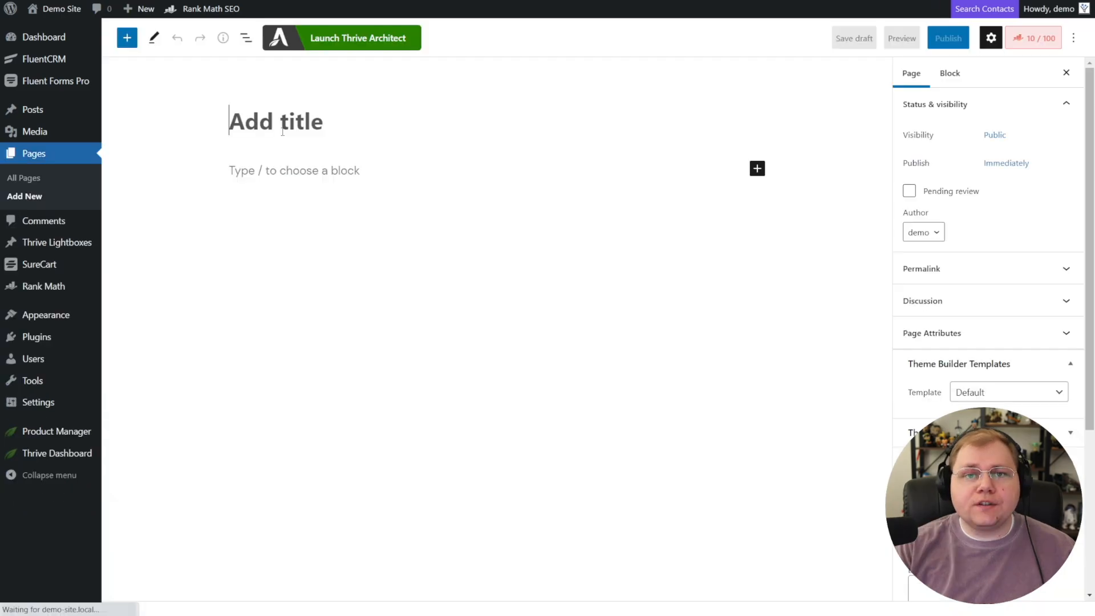
# - Title the new page Login Page and publish it
pyautogui.write('L')
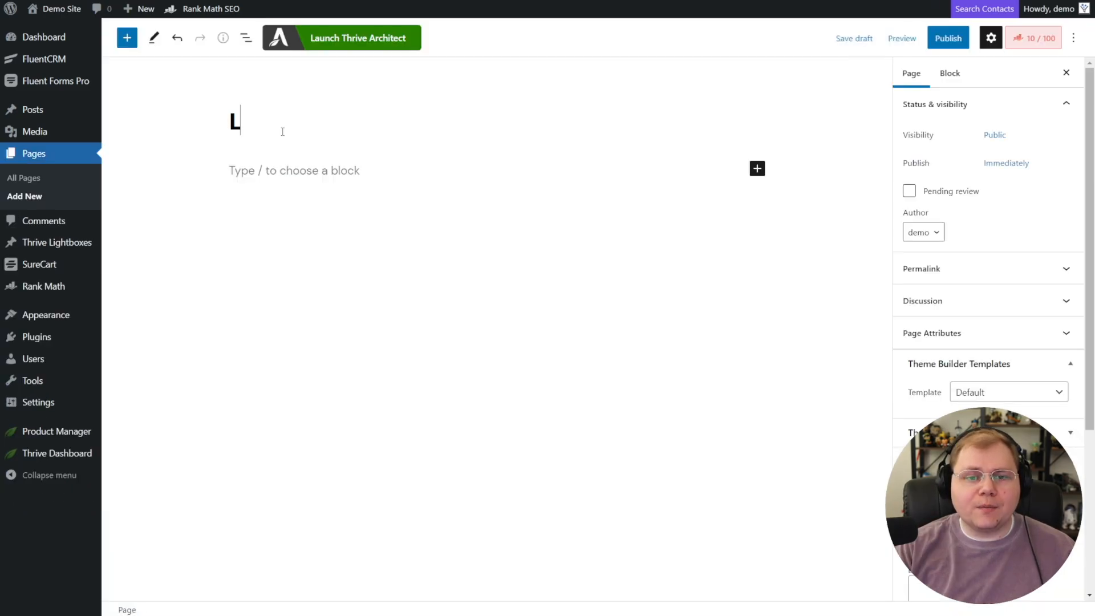
pyautogui.write('ogin Page')
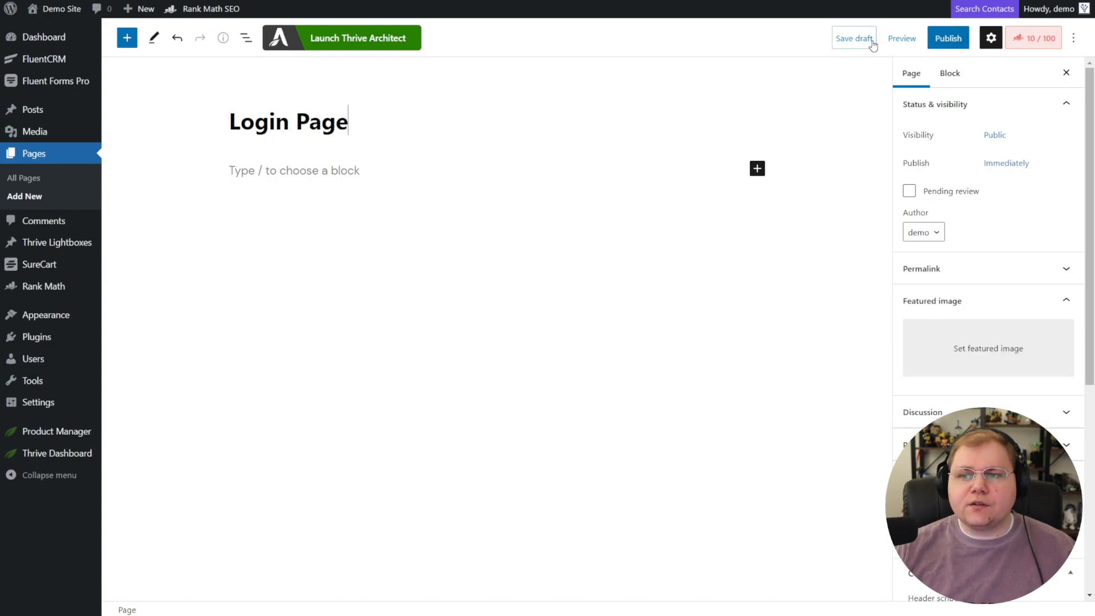
pyautogui.click(947, 38)
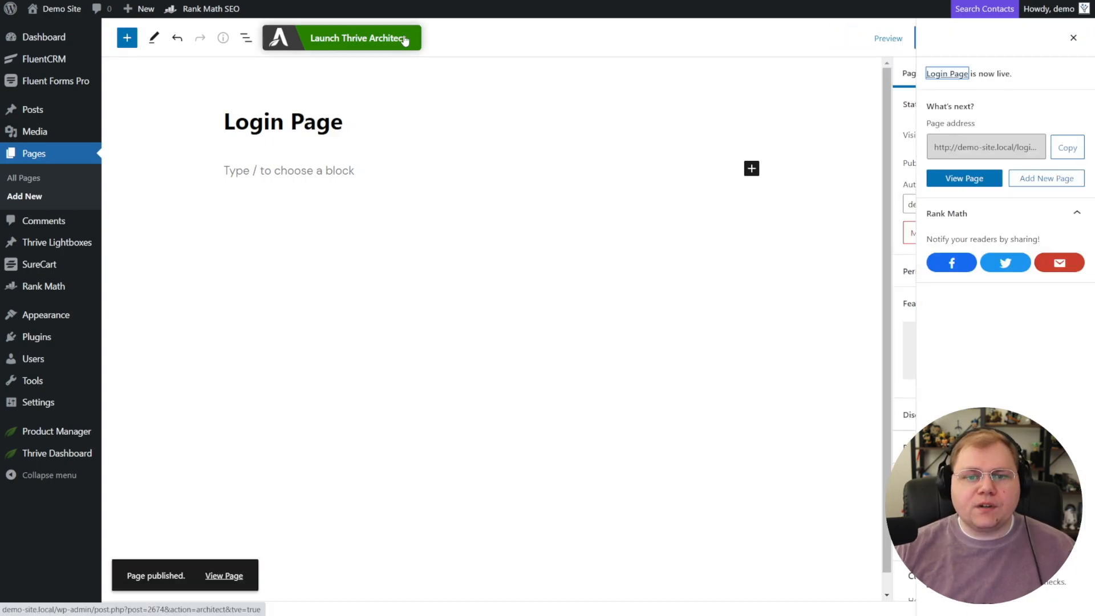
# - Open the Login Page in Thrive Architect and place a Login & Registration Form element in the post content area
pyautogui.click(380, 44)
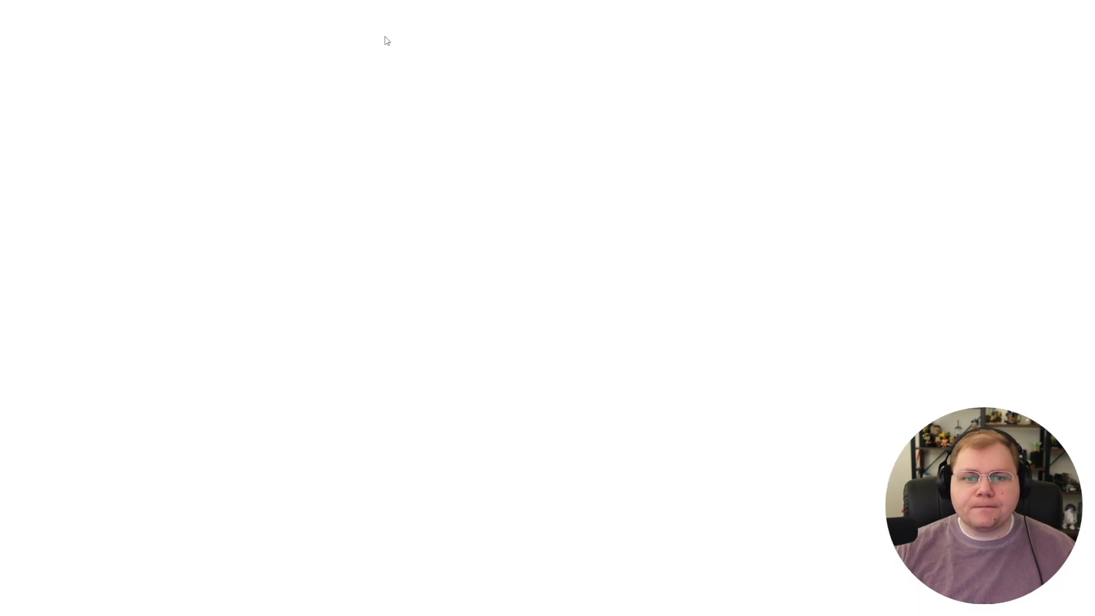
pyautogui.click(345, 169)
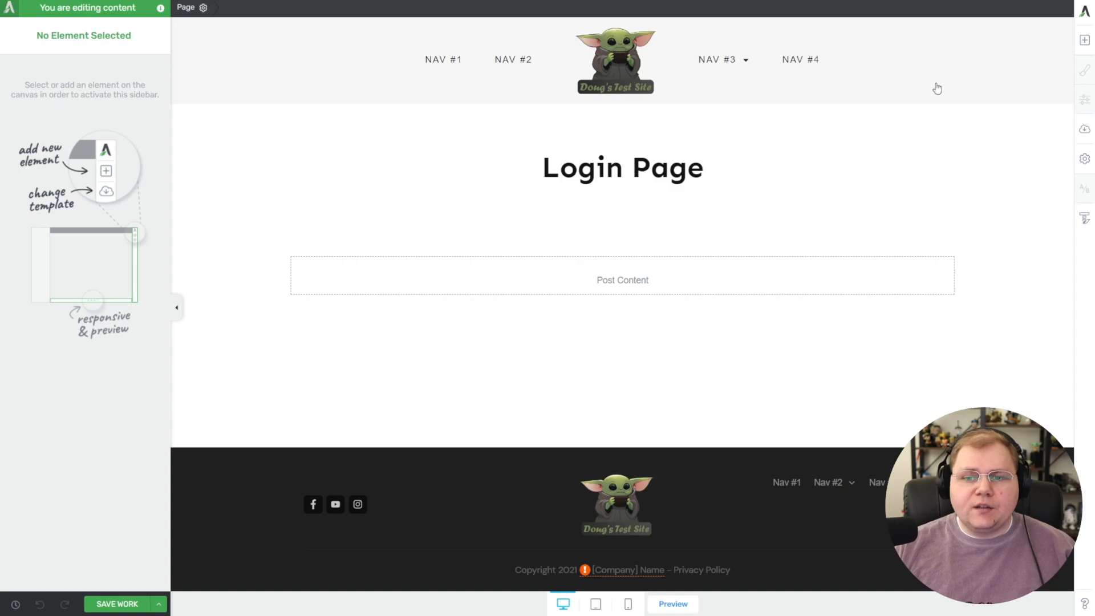
pyautogui.click(1086, 41)
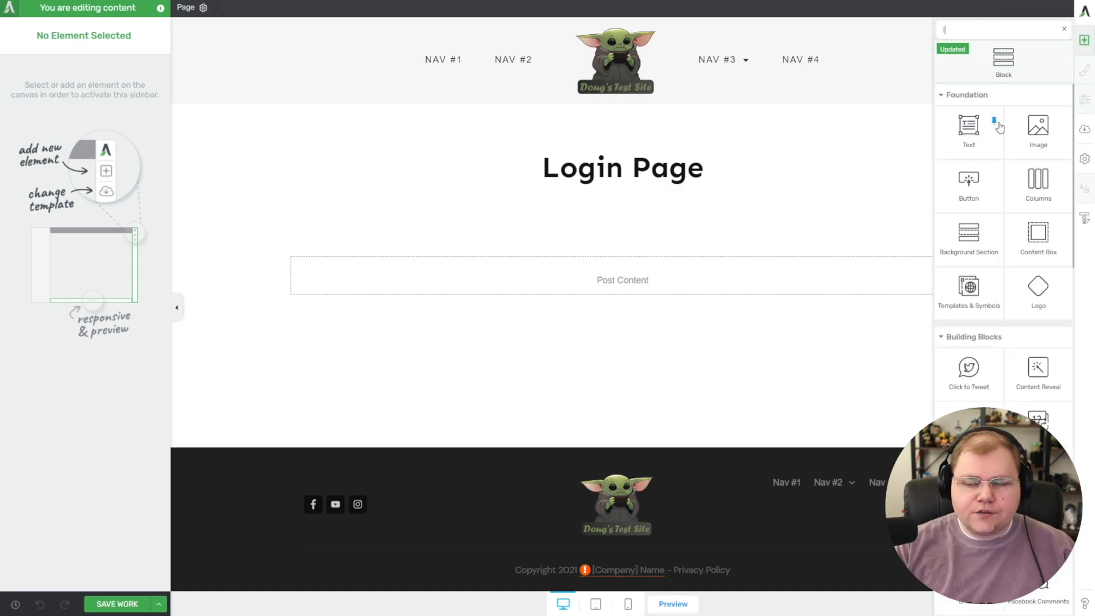
pyautogui.write('login')
pyautogui.moveTo(971, 139); pyautogui.dragTo(607, 271)
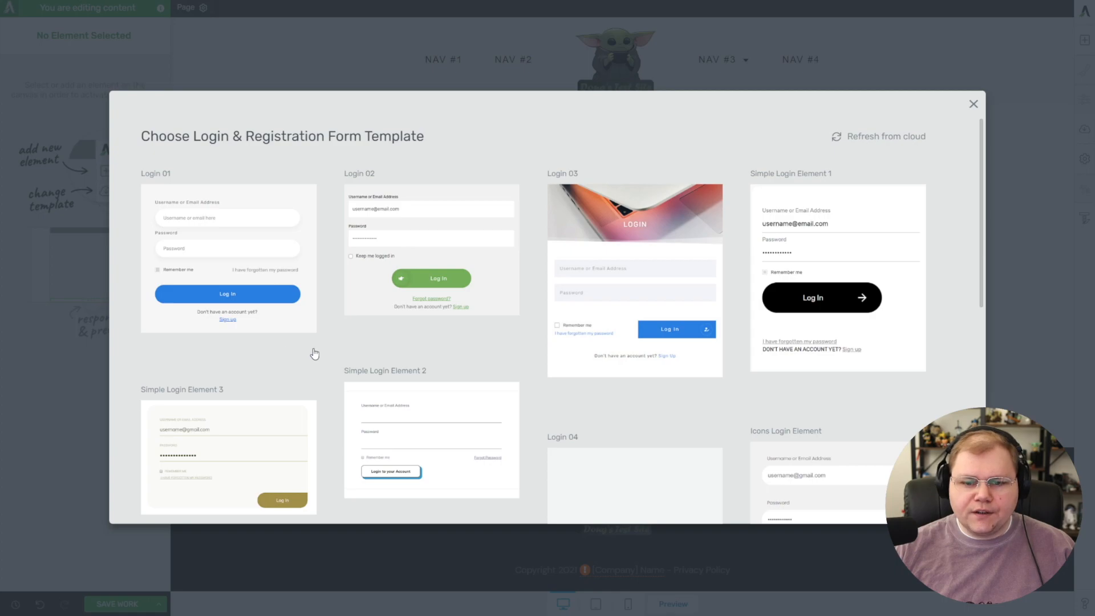
# - Browse the login form templates and apply Default Login Element 1
pyautogui.scroll(-5, 437, 328)
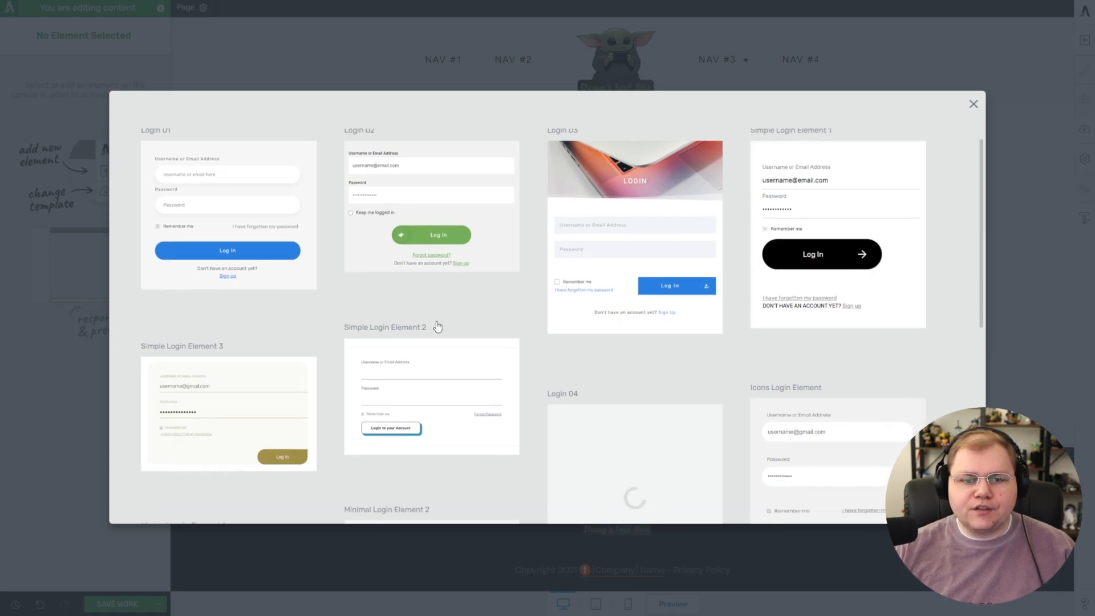
pyautogui.scroll(-2, 437, 327)
pyautogui.scroll(2, 437, 327)
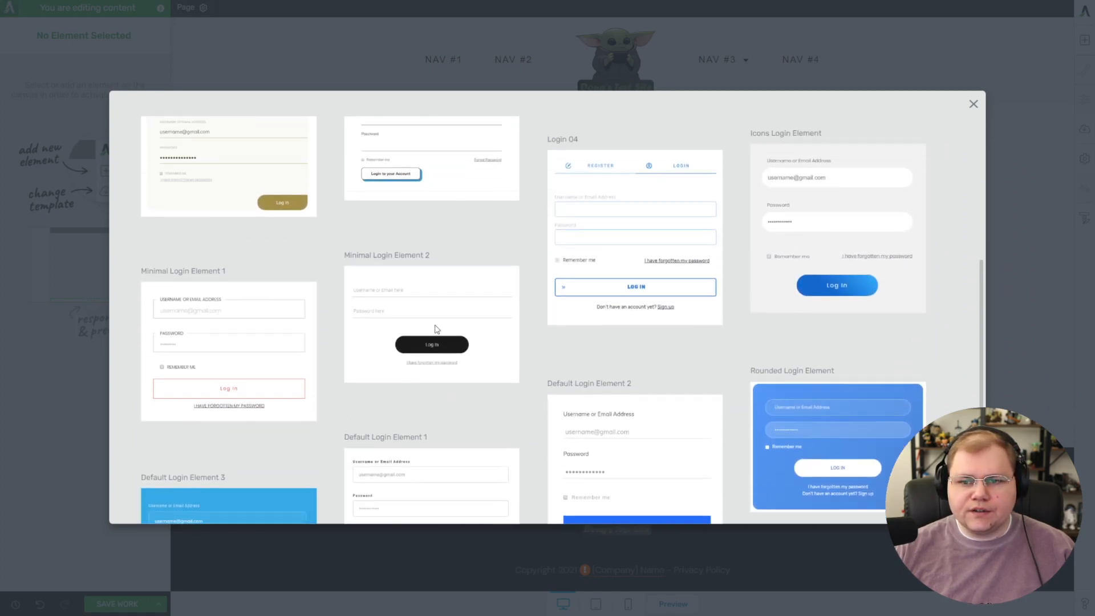
pyautogui.scroll(-1, 638, 304)
pyautogui.scroll(-3, 638, 305)
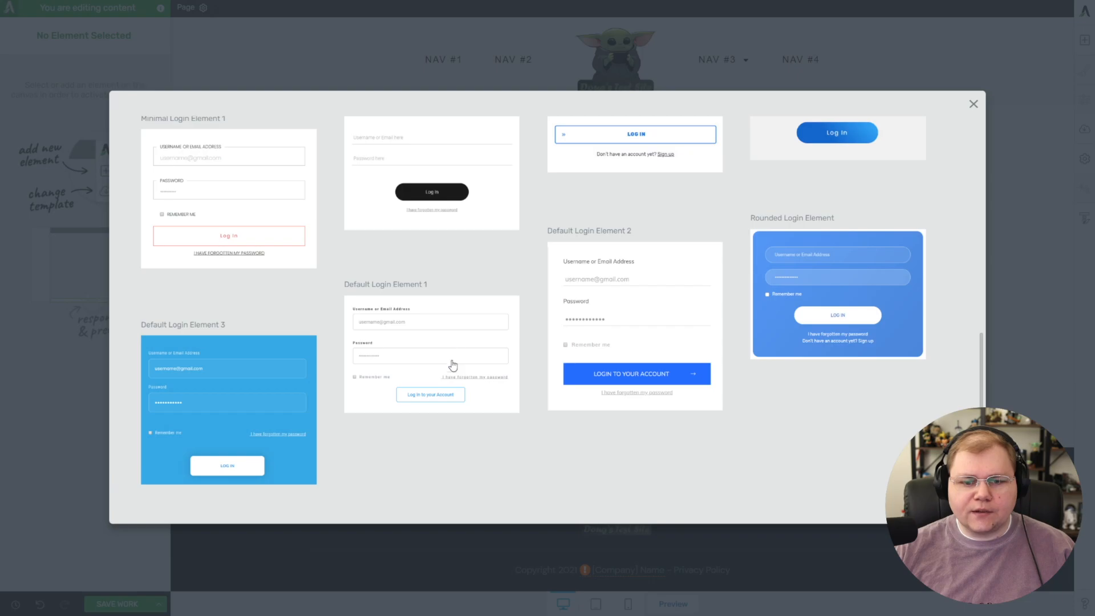
pyautogui.click(460, 330)
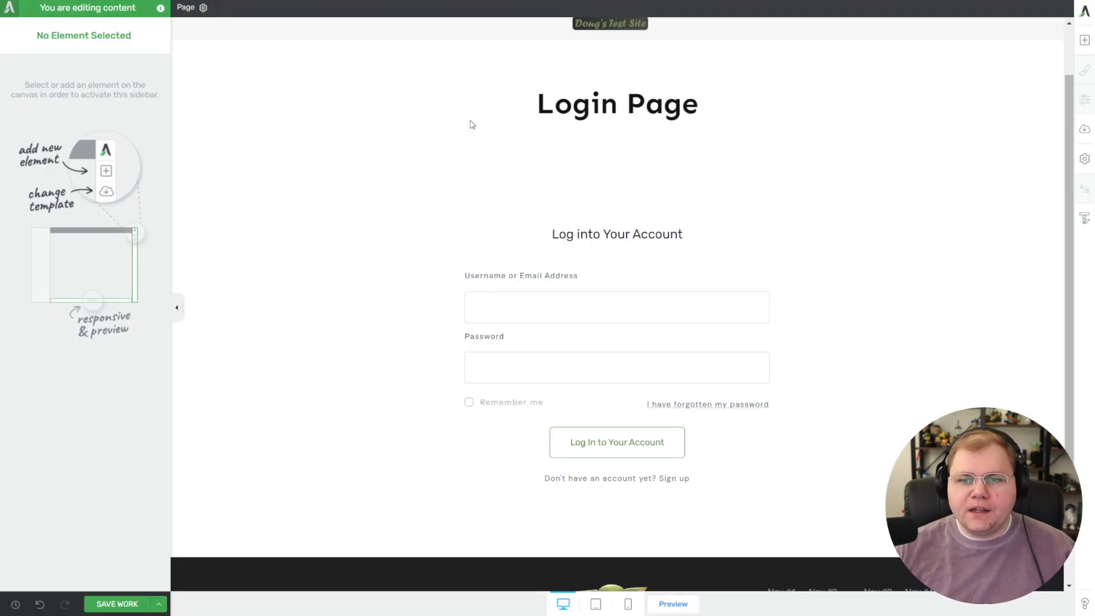
# - Hide the page's Top Section, which holds the Login Page title, in the page's visibility settings
pyautogui.scroll(2, 493, 150)
pyautogui.moveTo(703, 173); pyautogui.dragTo(496, 177)
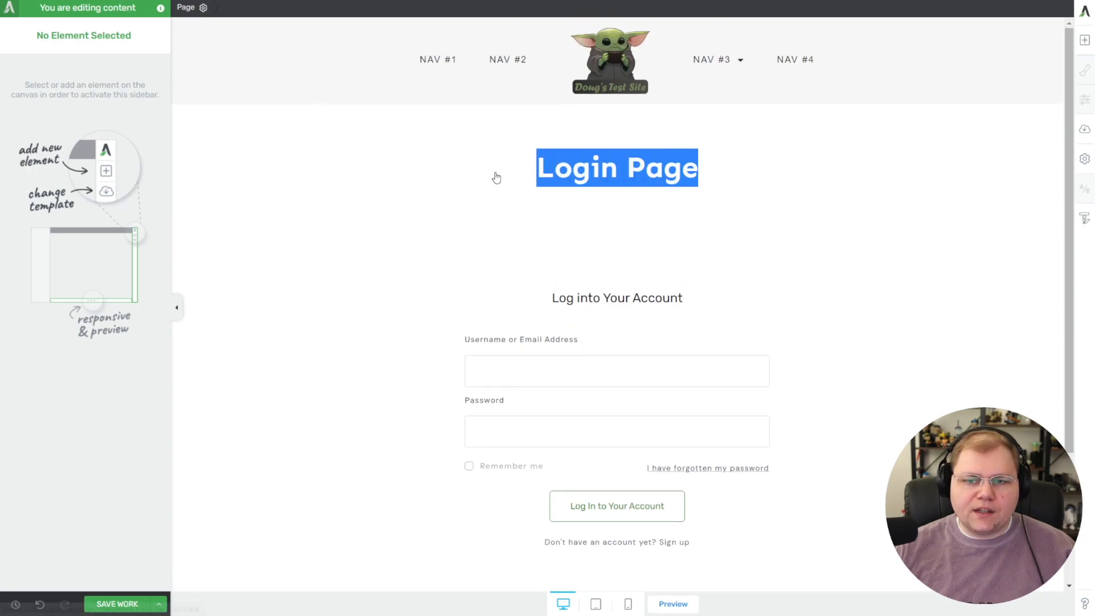
pyautogui.click(203, 8)
pyautogui.click(85, 240)
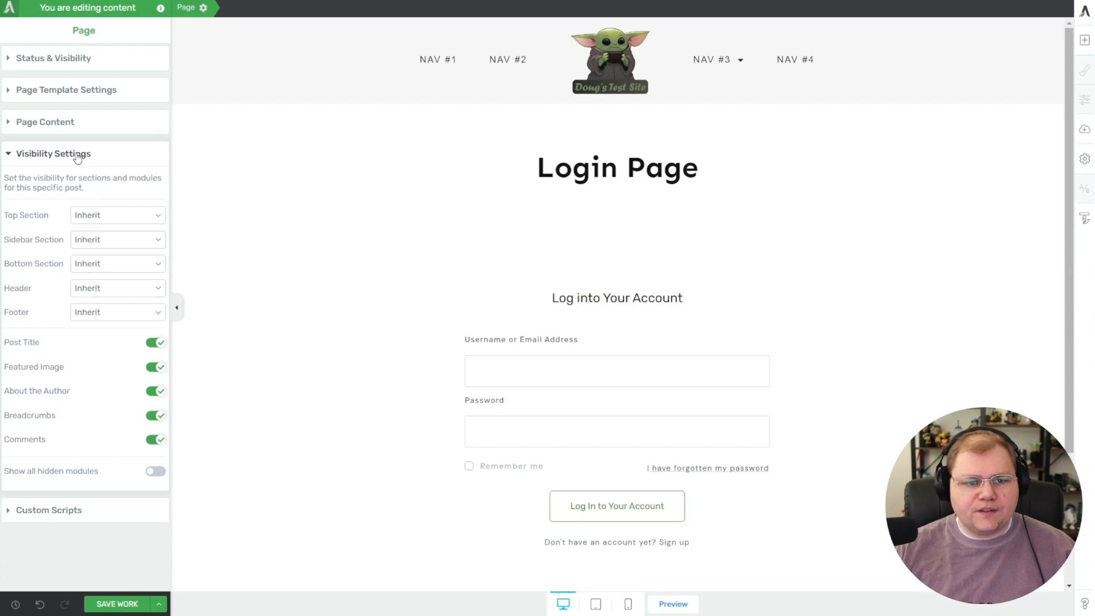
pyautogui.click(93, 215)
pyautogui.click(93, 254)
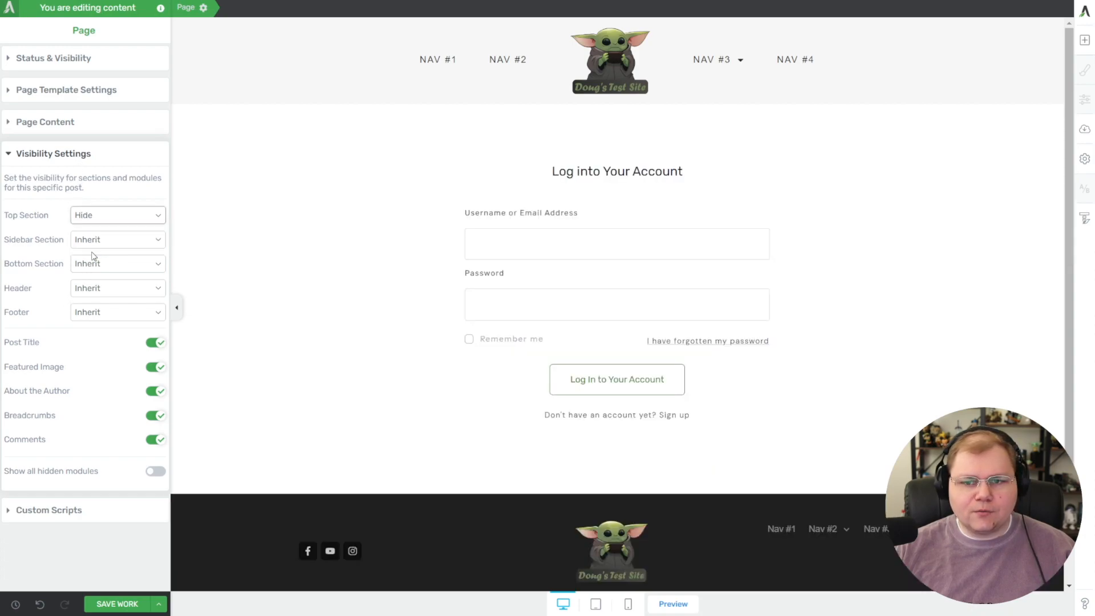
pyautogui.click(226, 340)
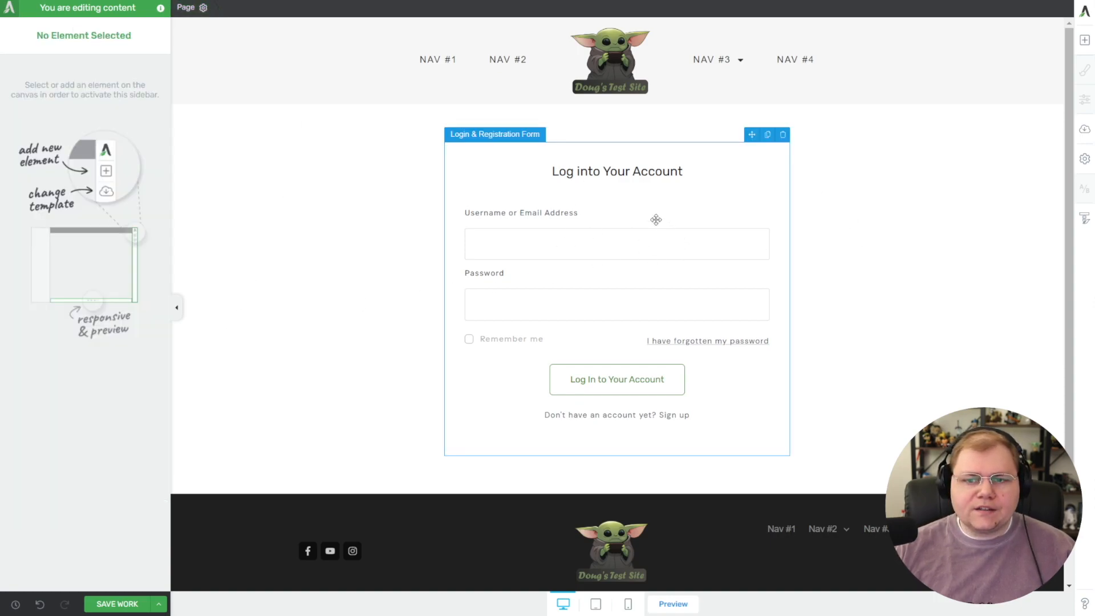
# - Set the Login & Registration Form's type to Login
pyautogui.click(671, 198)
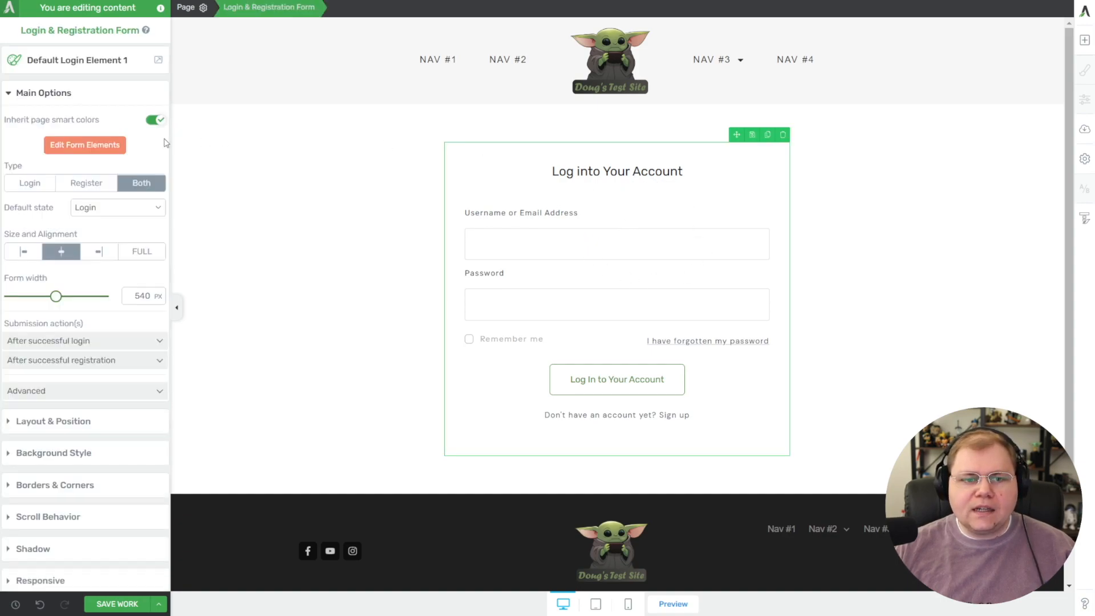
pyautogui.moveTo(23, 166); pyautogui.dragTo(4, 166)
pyautogui.click(145, 167)
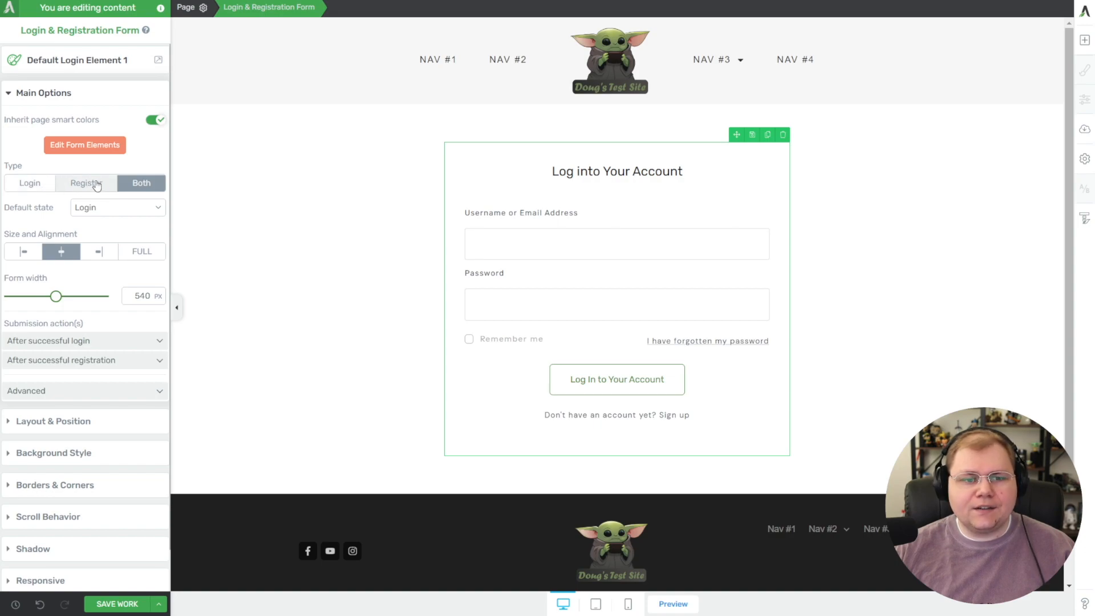
pyautogui.click(29, 186)
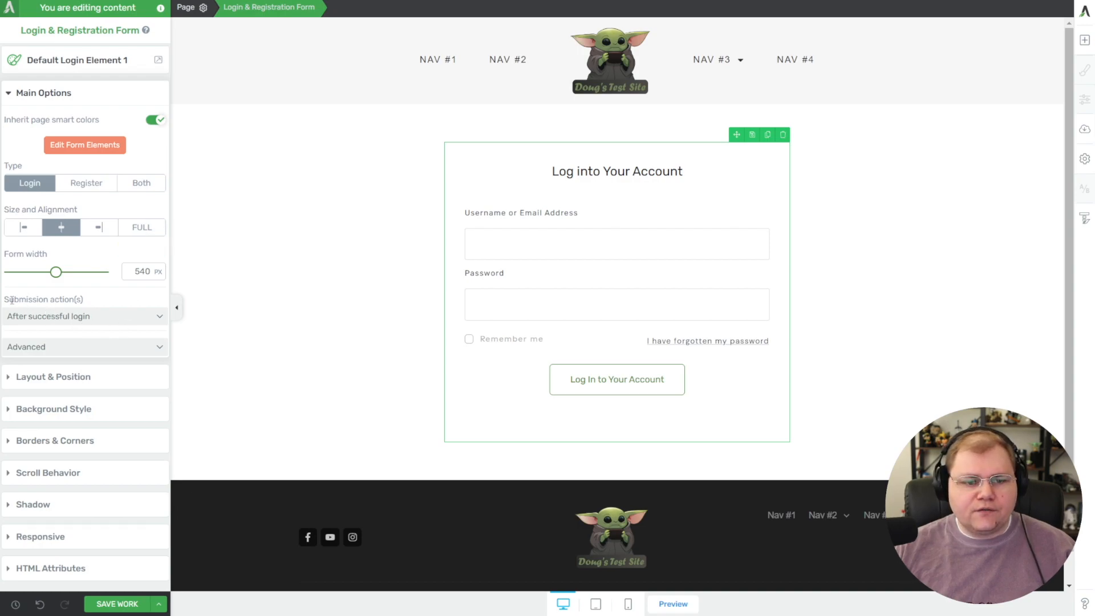
# - Set the form's action after successful login to Redirect to Apprentice course index
pyautogui.click(160, 318)
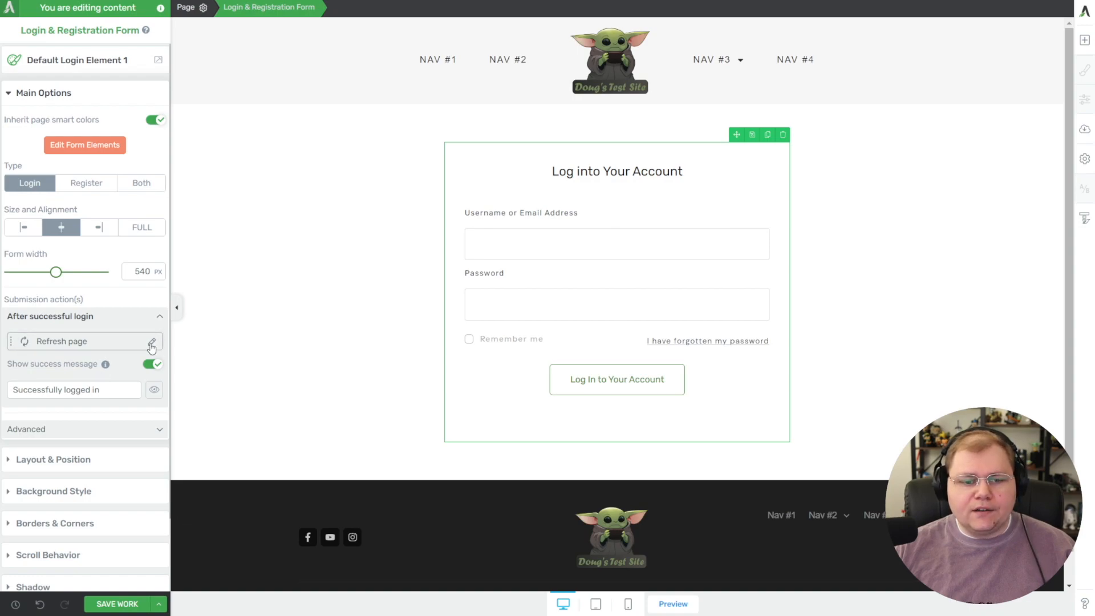
pyautogui.click(117, 342)
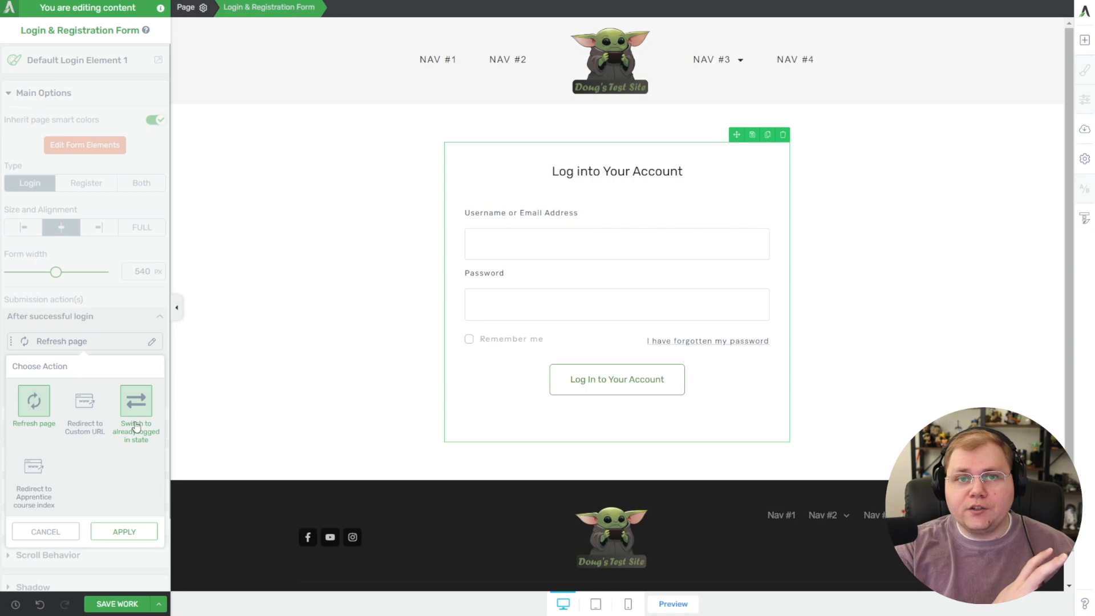
pyautogui.click(89, 438)
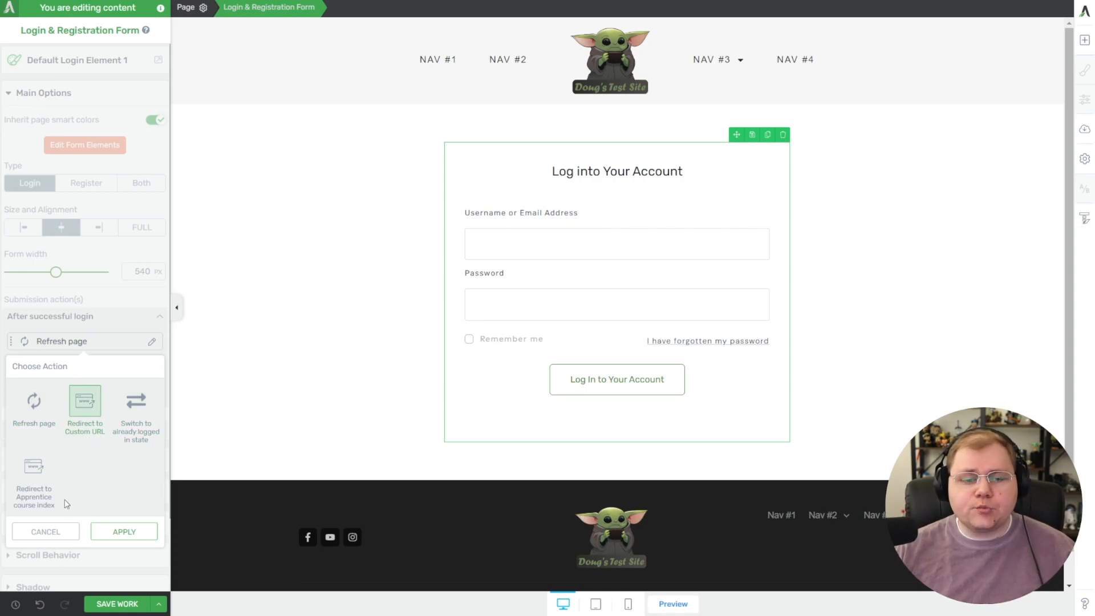
pyautogui.click(36, 477)
pyautogui.click(126, 537)
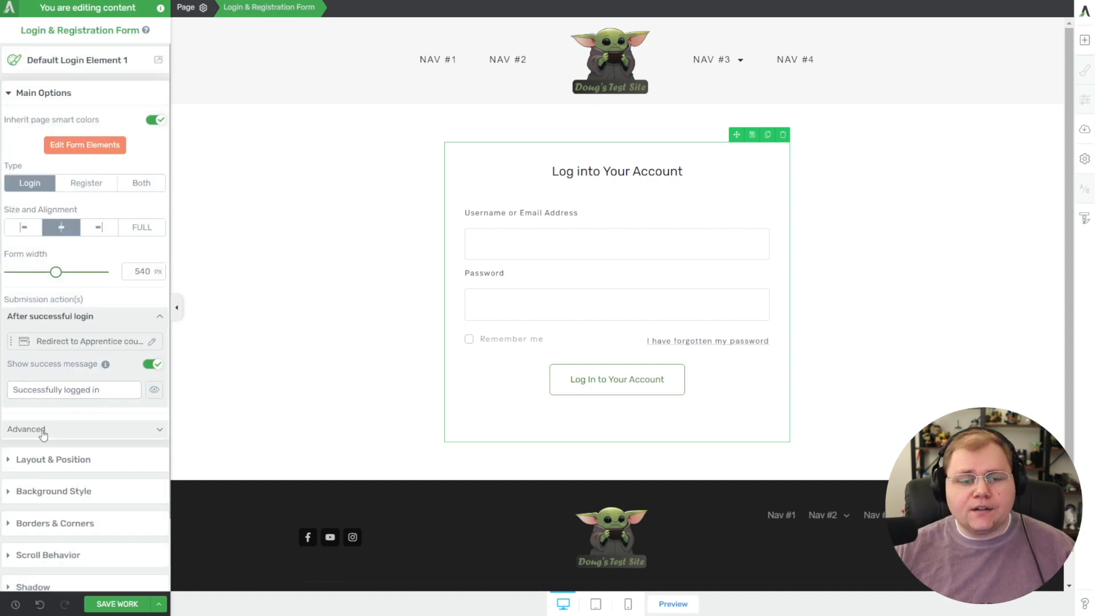
# - Try the advanced option that hides the login form when the user is logged in
pyautogui.click(160, 435)
pyautogui.scroll(-1, 51, 416)
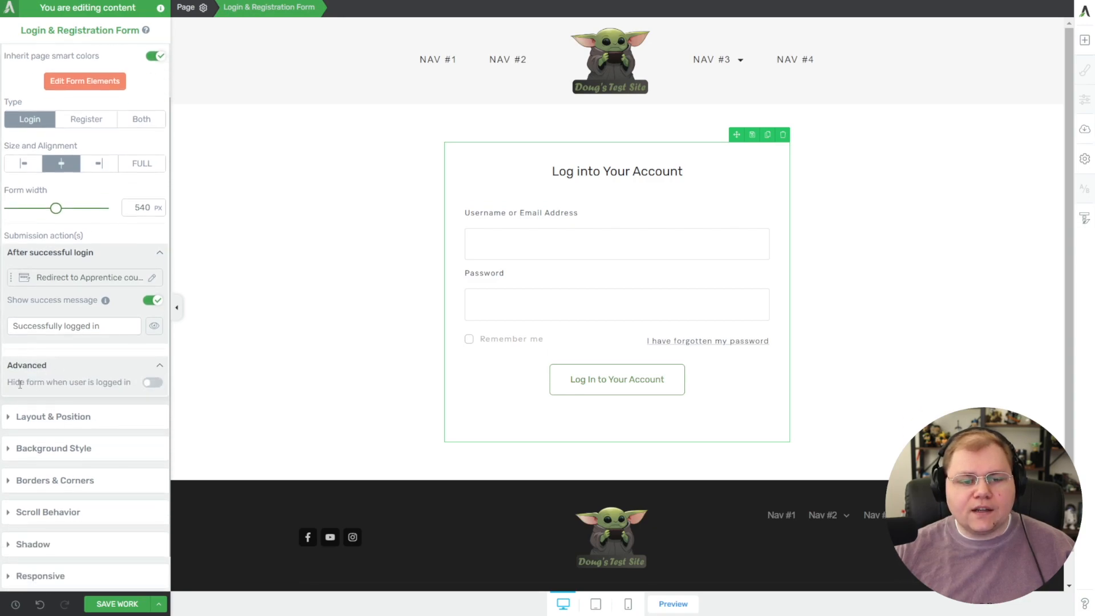
pyautogui.click(152, 382)
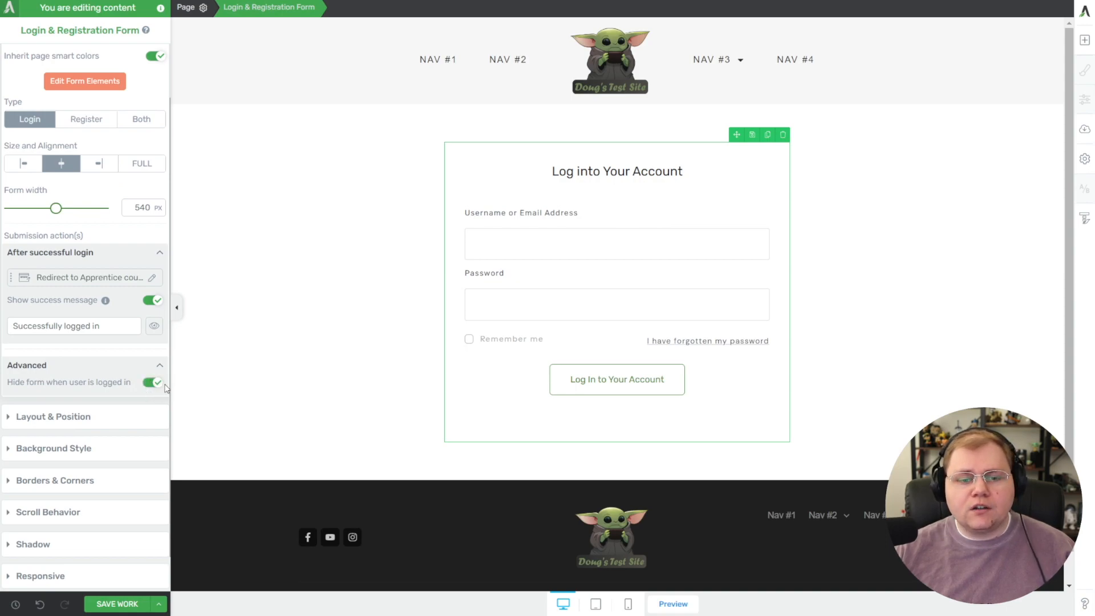
pyautogui.click(151, 384)
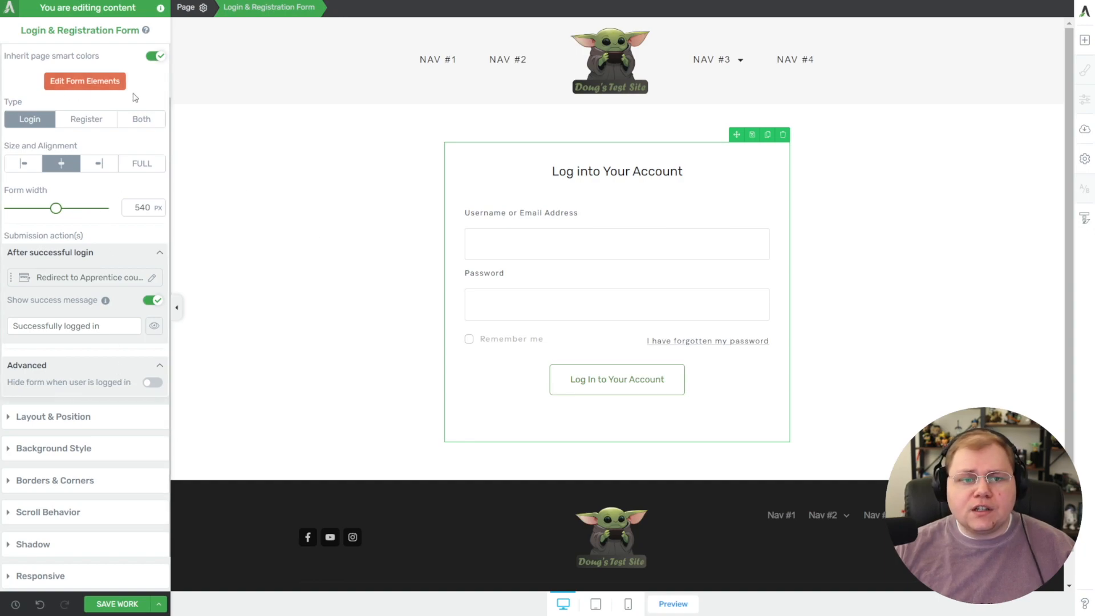
# - Examine the form's Login Form, Password Recovery Form, Password Recovery Confirmation and Already Logged In states in form element editing
pyautogui.click(85, 82)
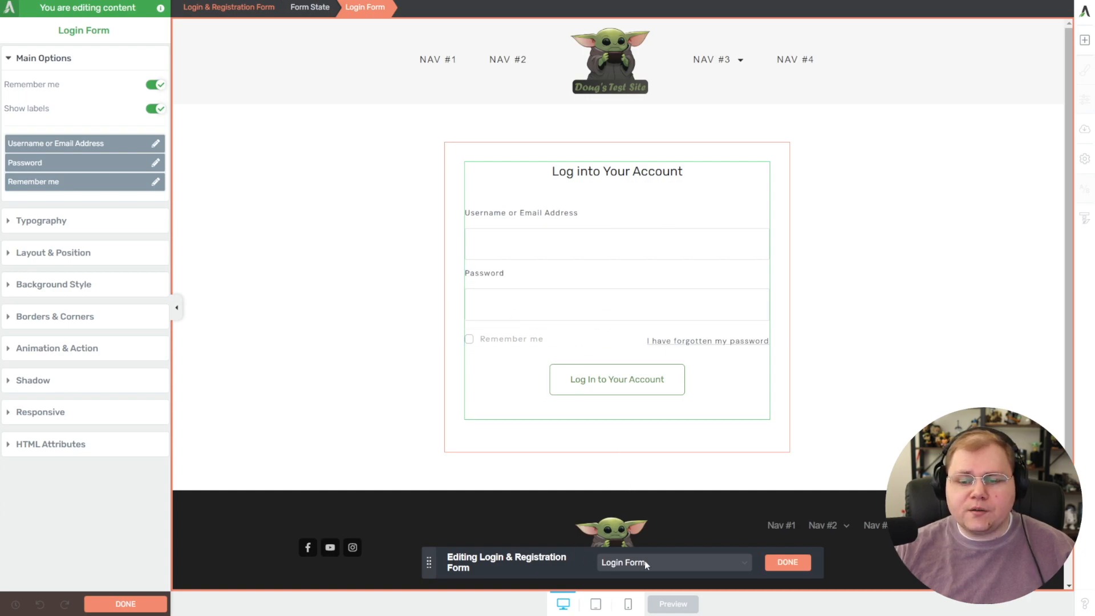
pyautogui.moveTo(429, 562); pyautogui.dragTo(408, 493)
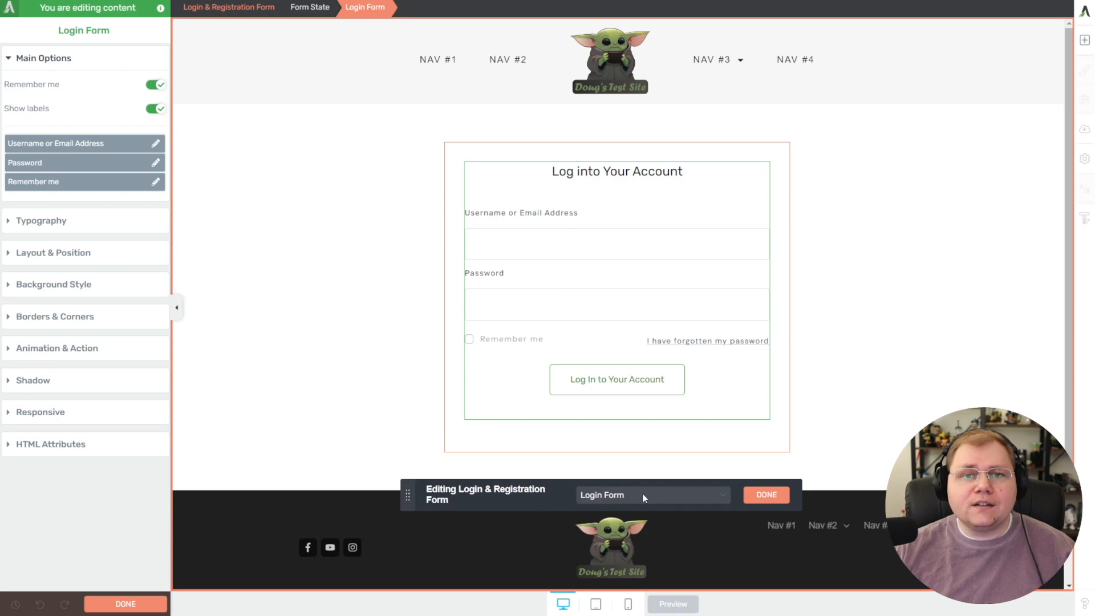
pyautogui.click(724, 493)
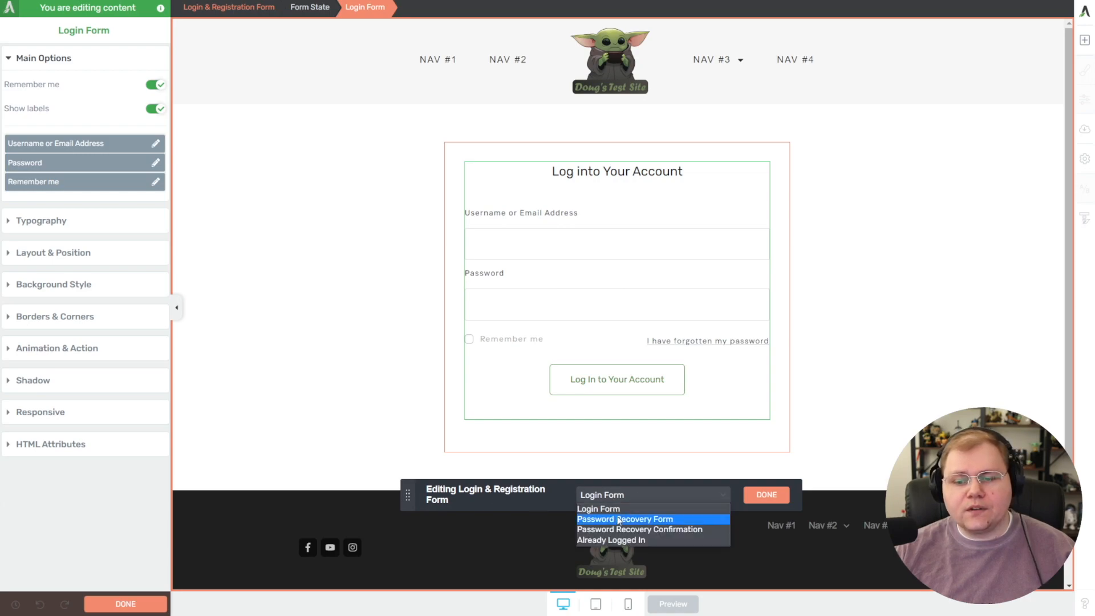
pyautogui.click(617, 519)
pyautogui.click(719, 494)
pyautogui.click(686, 528)
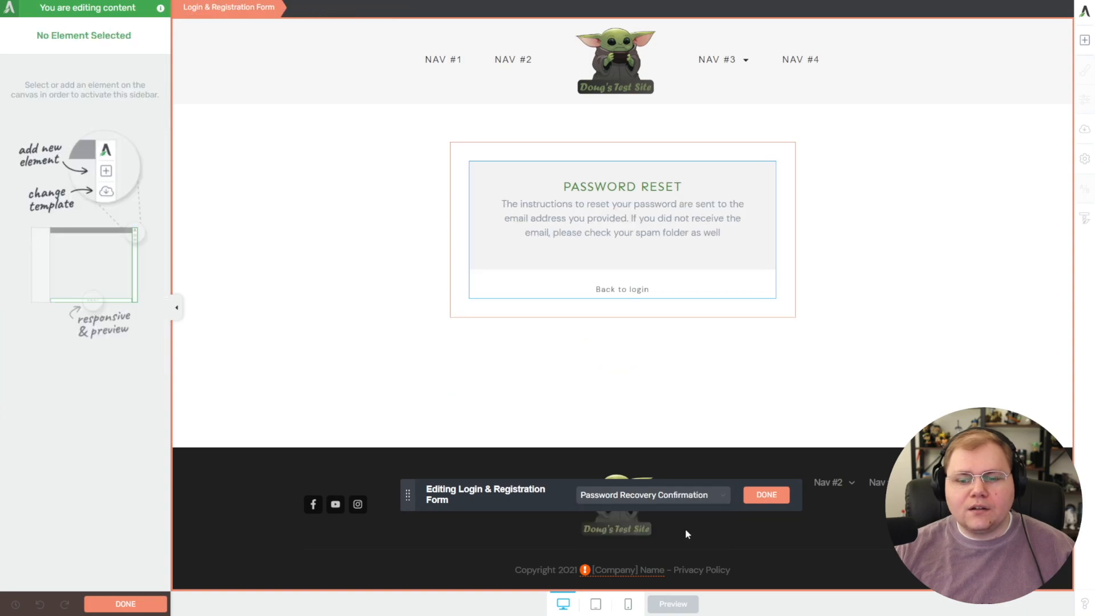
pyautogui.click(706, 495)
pyautogui.click(646, 540)
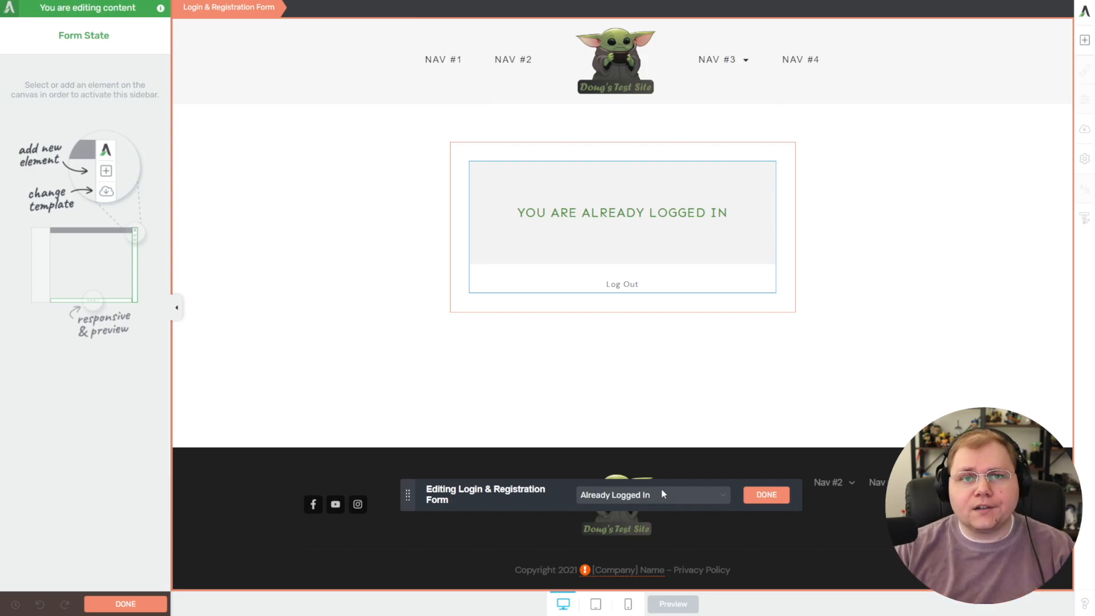
pyautogui.click(767, 495)
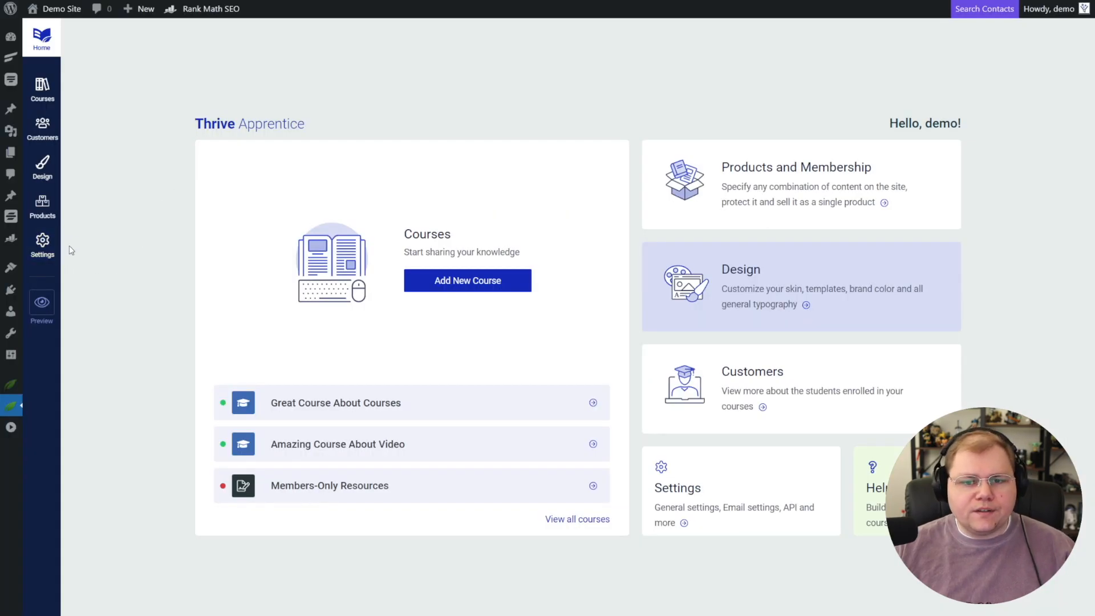
# - Set Login Page as the login and registration page in Thrive Apprentice's login and access restriction settings
pyautogui.click(43, 244)
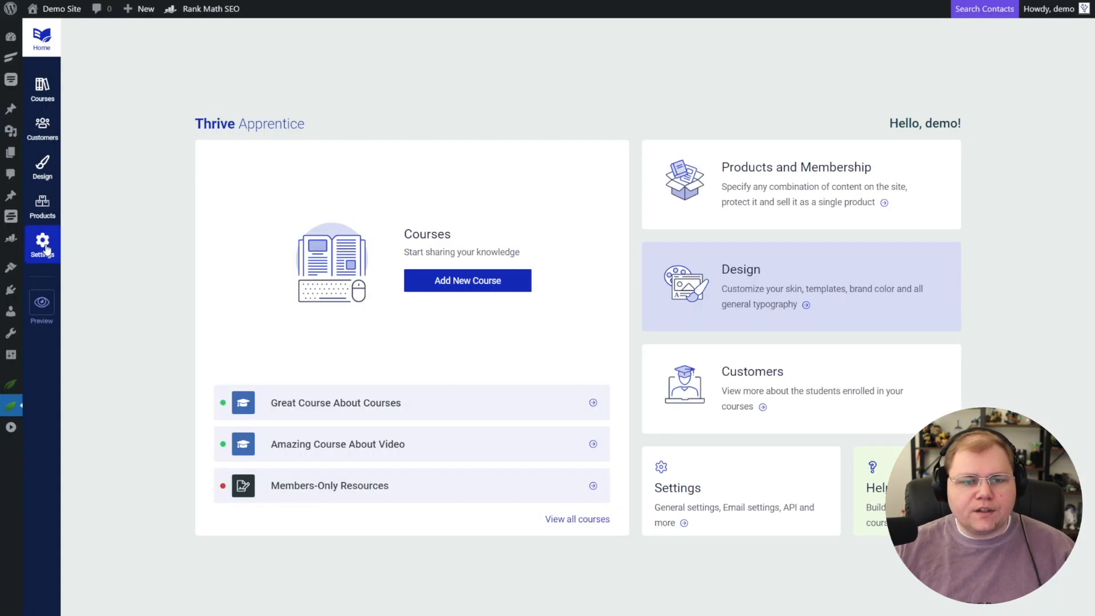
pyautogui.click(147, 166)
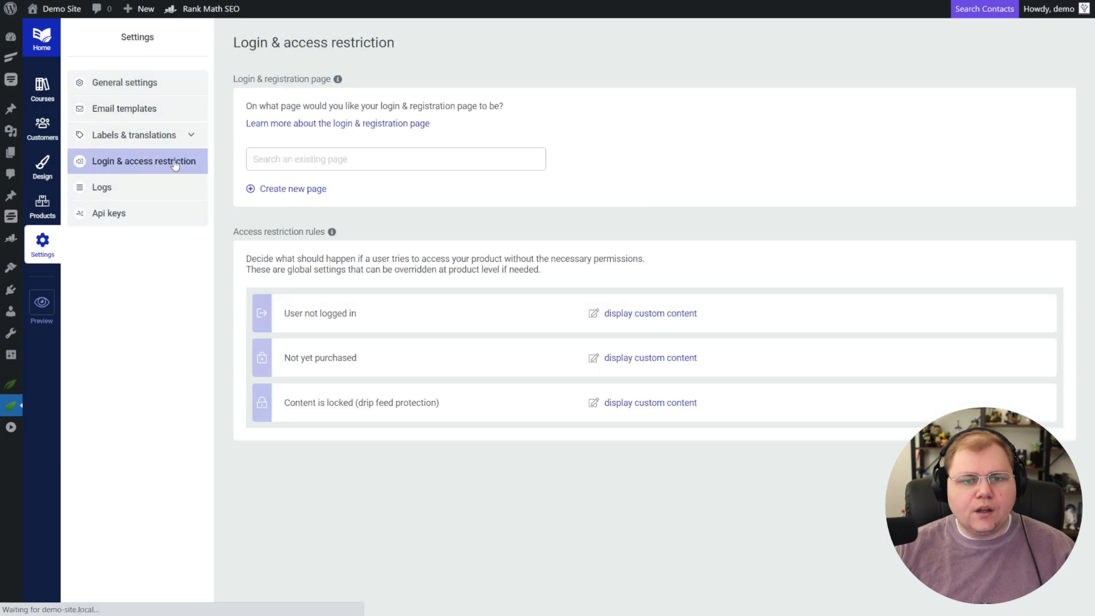
pyautogui.click(340, 158)
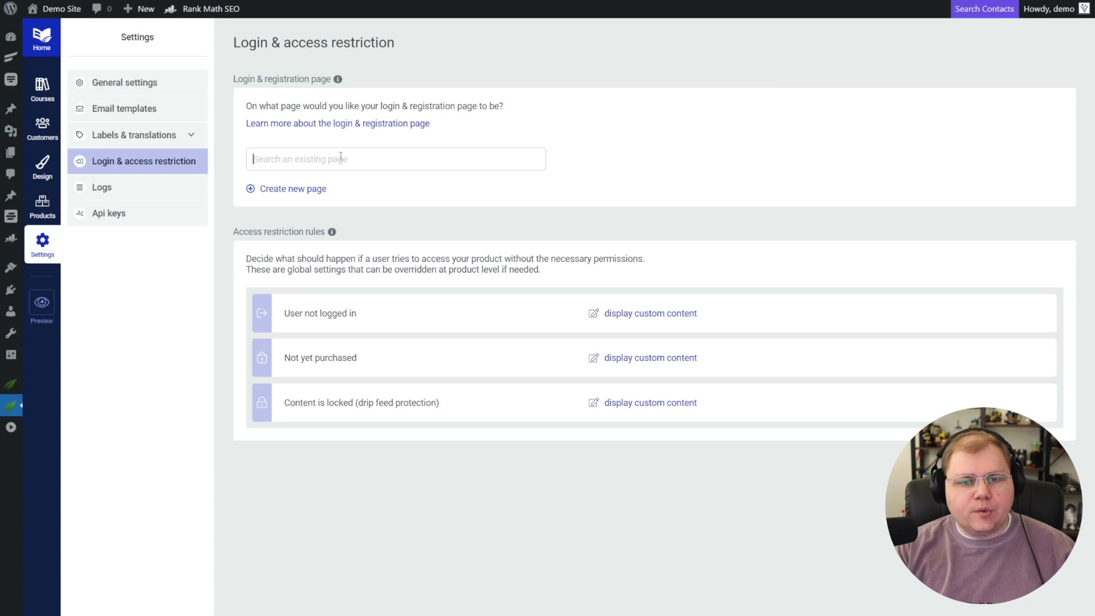
pyautogui.write('login')
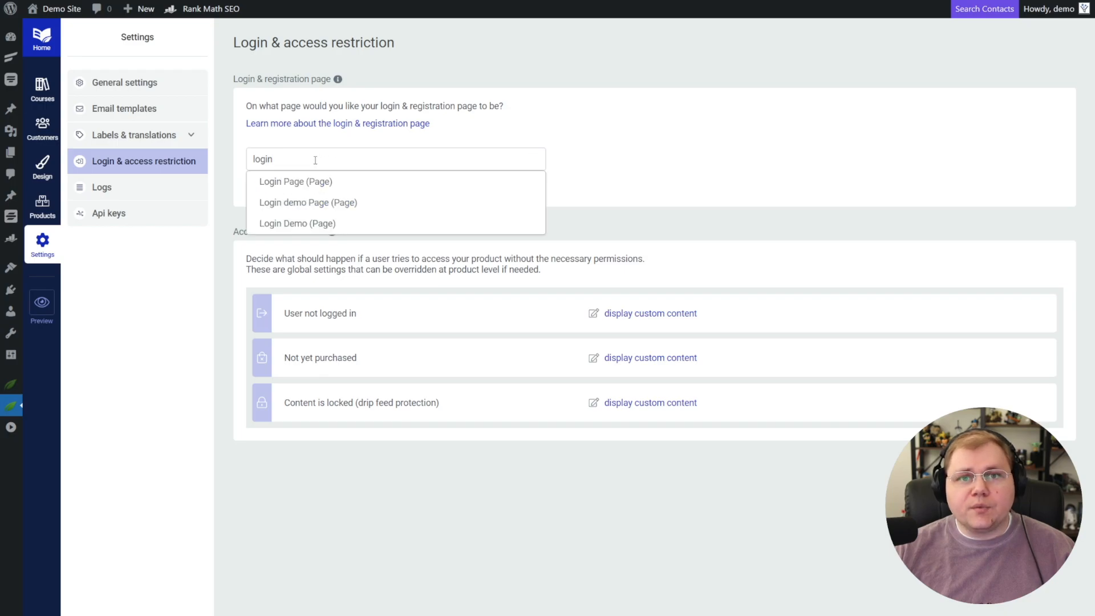
pyautogui.click(293, 182)
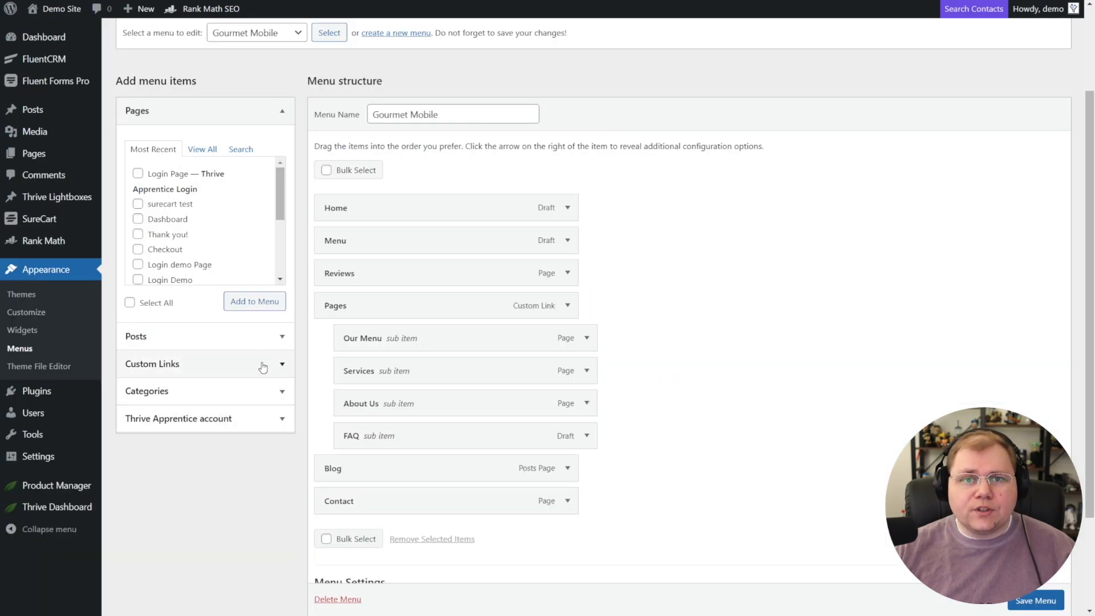
# - Add the Thrive Apprentice account item Log In | Log Out to the Gourmet Mobile menu
pyautogui.scroll(-1, 226, 438)
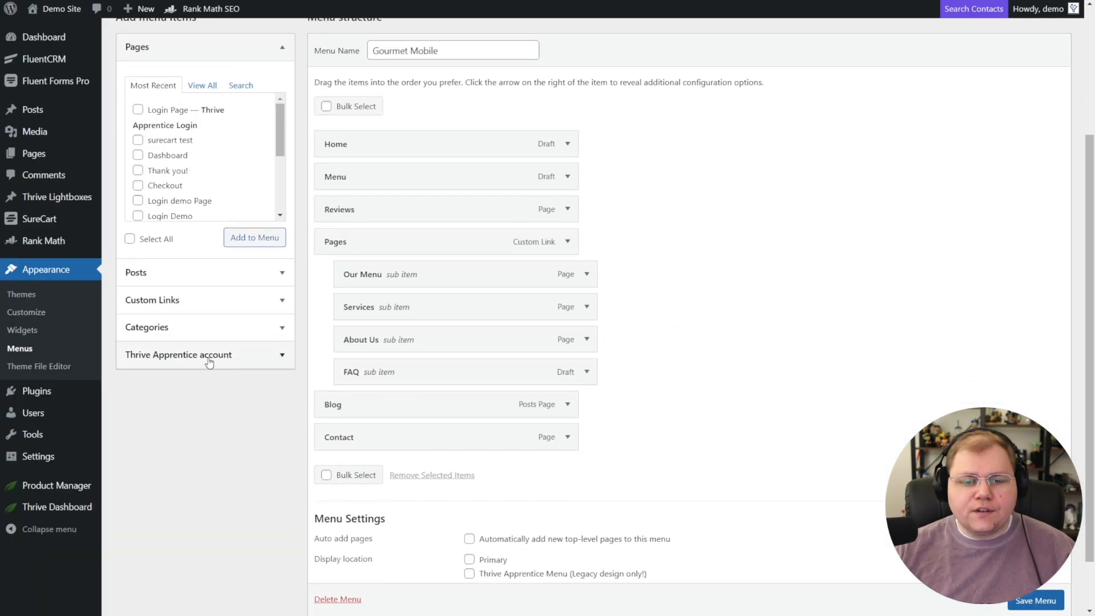
pyautogui.click(279, 358)
pyautogui.click(130, 230)
pyautogui.click(262, 270)
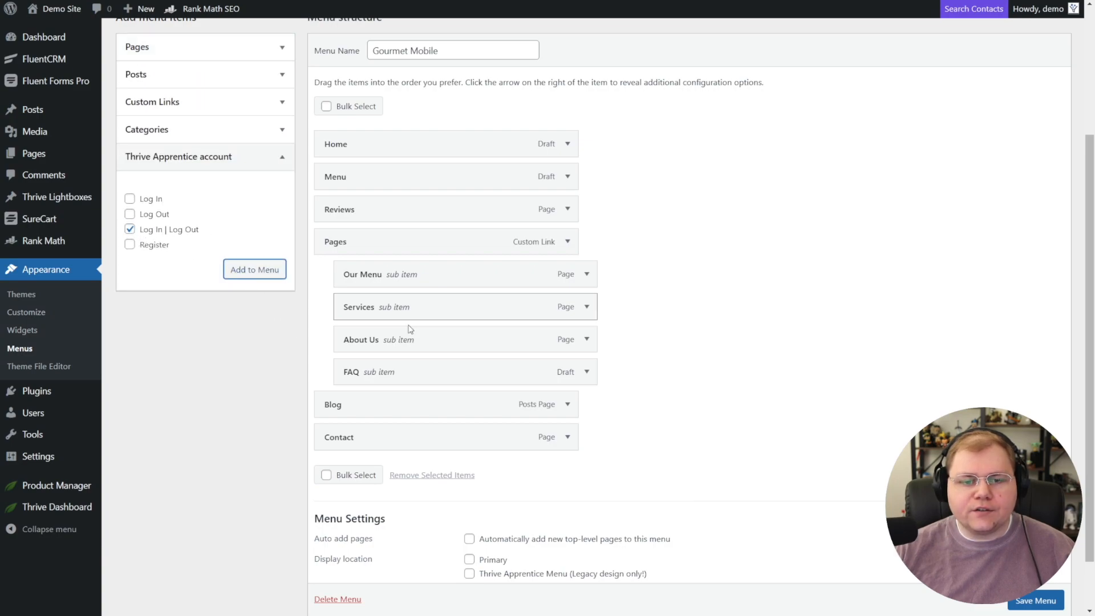
pyautogui.scroll(-2, 514, 365)
pyautogui.click(549, 374)
pyautogui.scroll(-3, 604, 282)
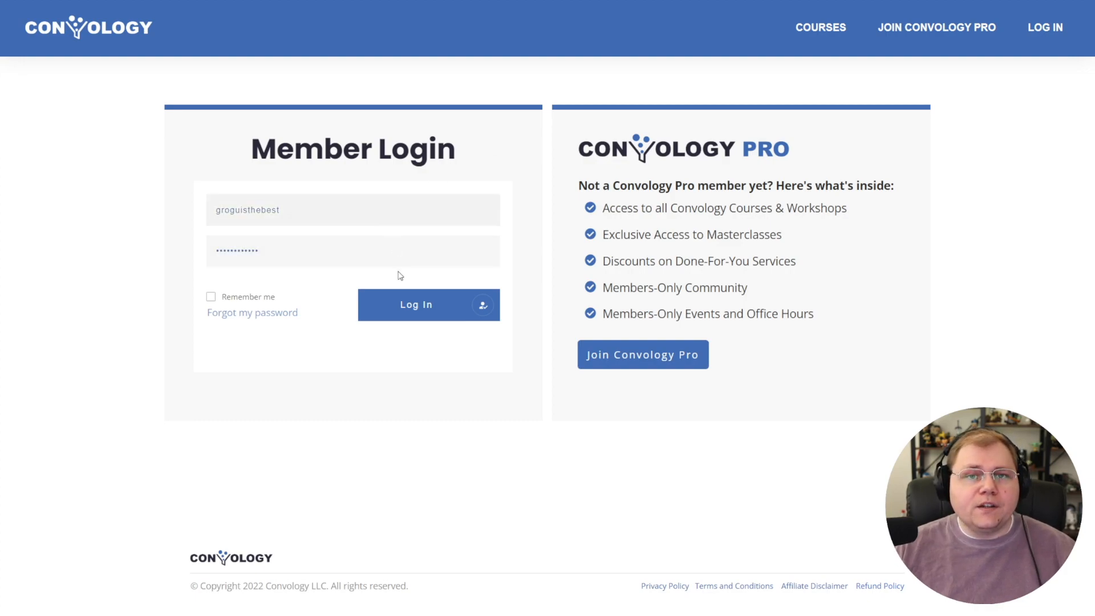
# - Log in through the Convology Member Login page with the credentials already filled in
pyautogui.click(425, 317)
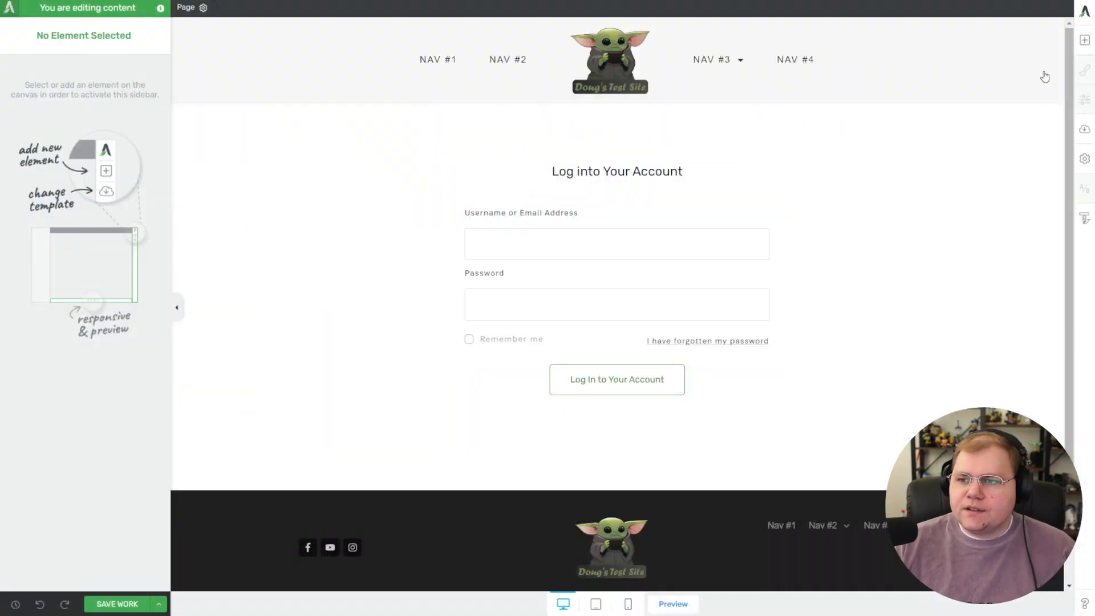
# - Add a Background Section below the login form and stretch it to fit the screen width
pyautogui.click(1085, 40)
pyautogui.click(968, 237)
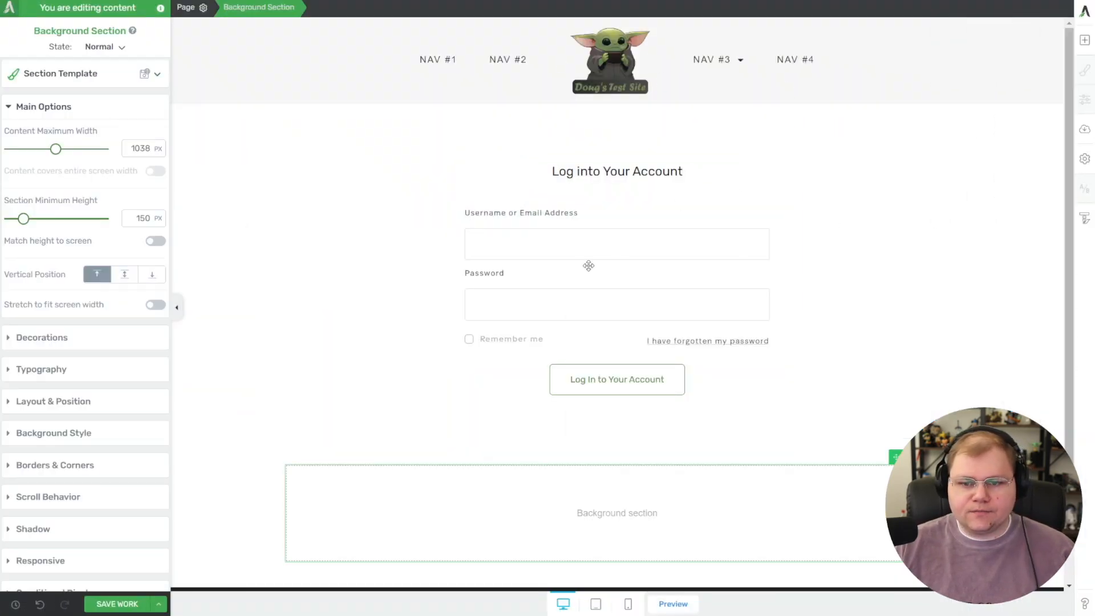
pyautogui.scroll(-3, 331, 358)
pyautogui.click(156, 305)
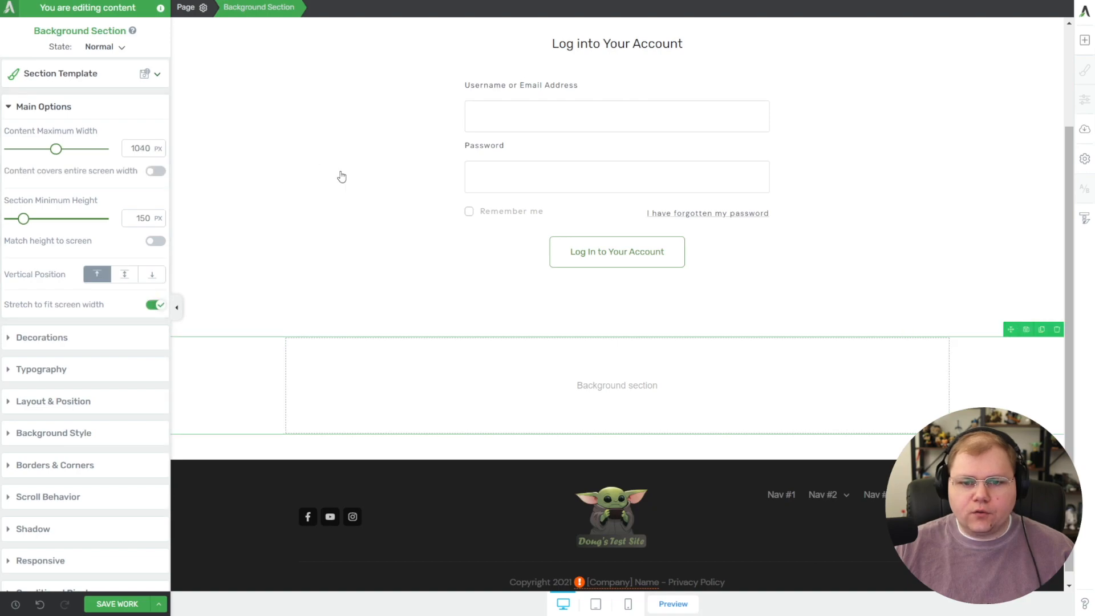
# - Move the Login & Registration Form into the new background section
pyautogui.scroll(2, 371, 183)
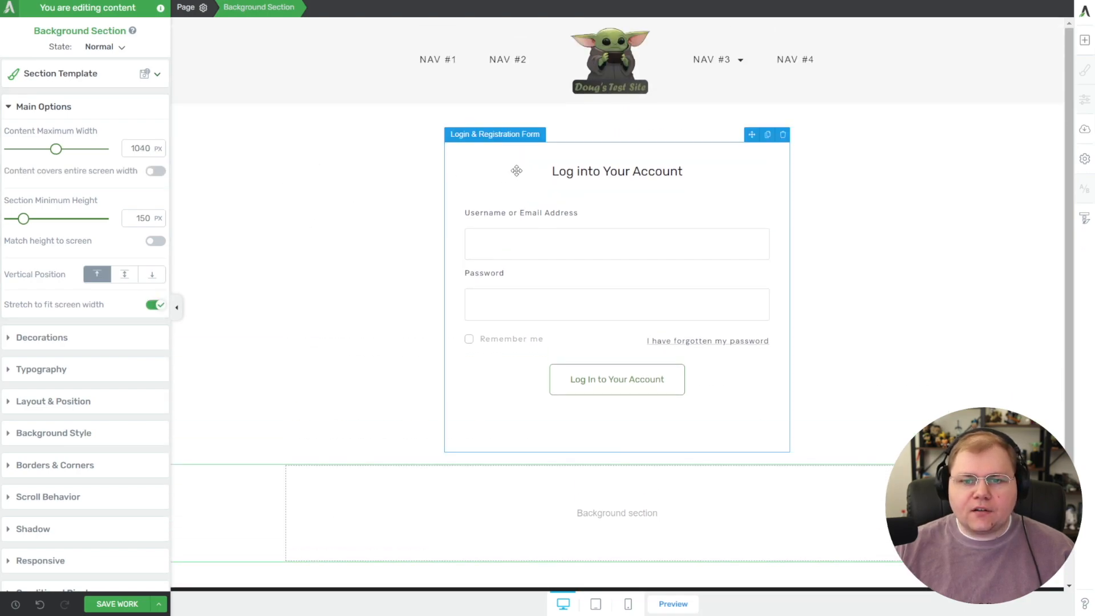
pyautogui.moveTo(752, 135); pyautogui.dragTo(611, 523)
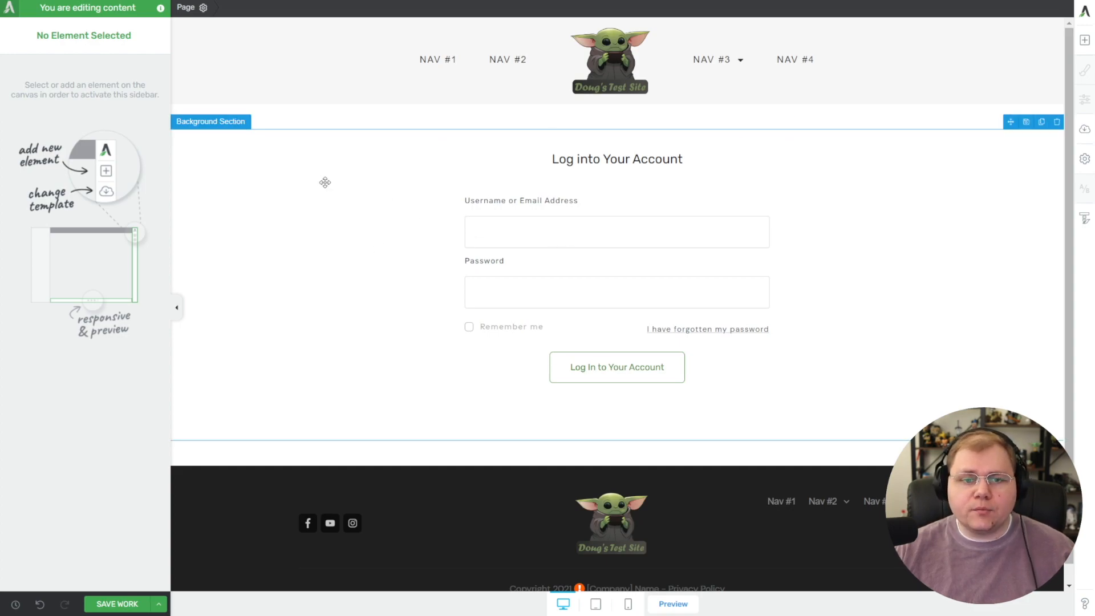
# - Add a conditional display to the background section and name it Logged in Dashboard
pyautogui.click(292, 231)
pyautogui.scroll(-1, 84, 447)
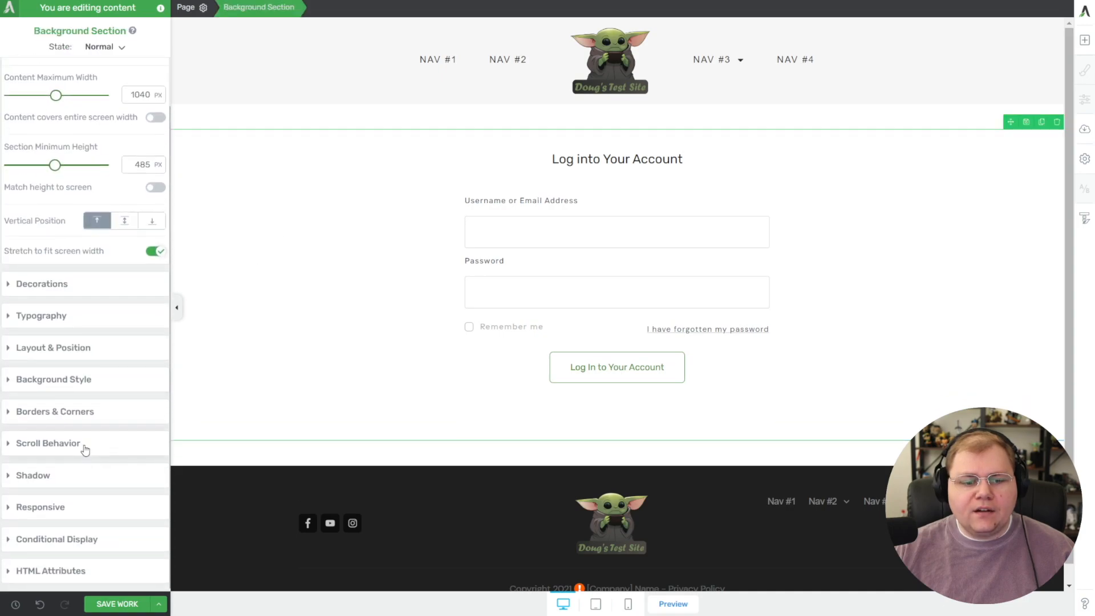
pyautogui.click(64, 540)
pyautogui.moveTo(43, 428)
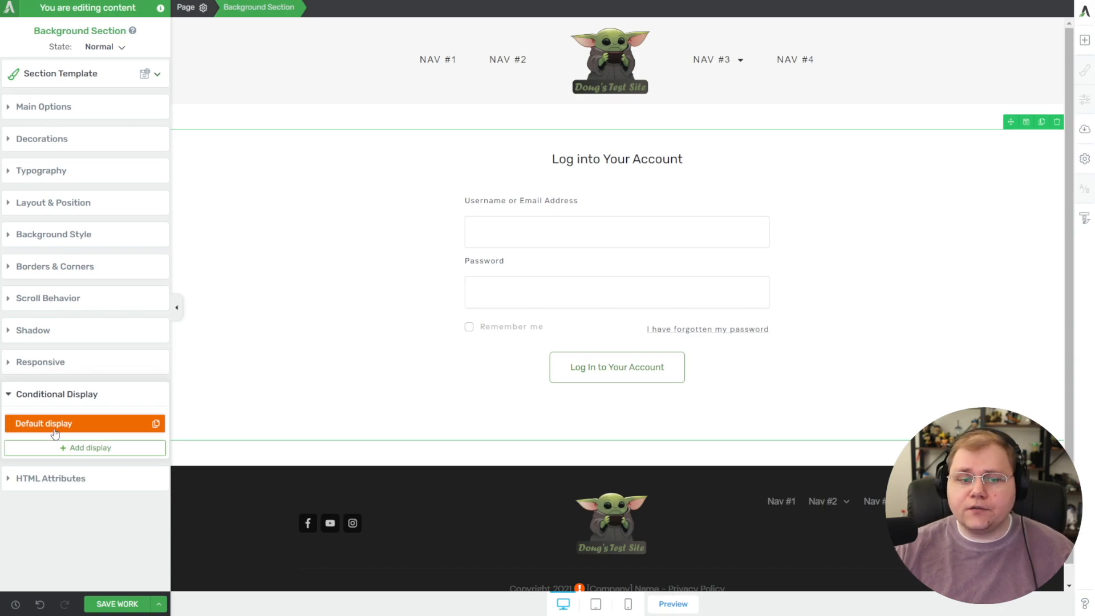
pyautogui.click(88, 450)
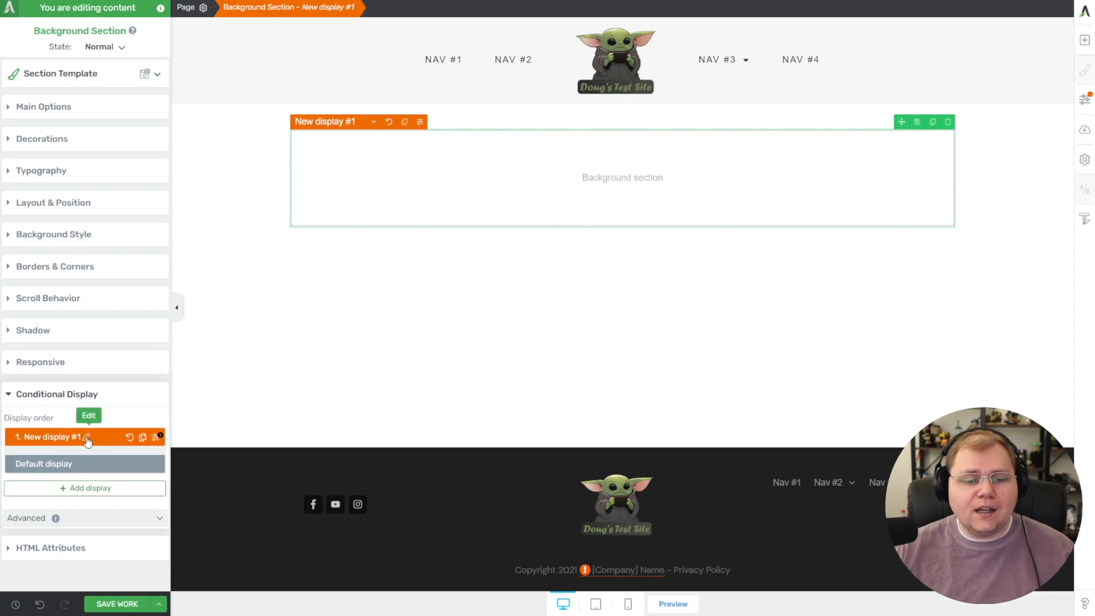
pyautogui.click(87, 438)
pyautogui.write('Logged in Dashboard')
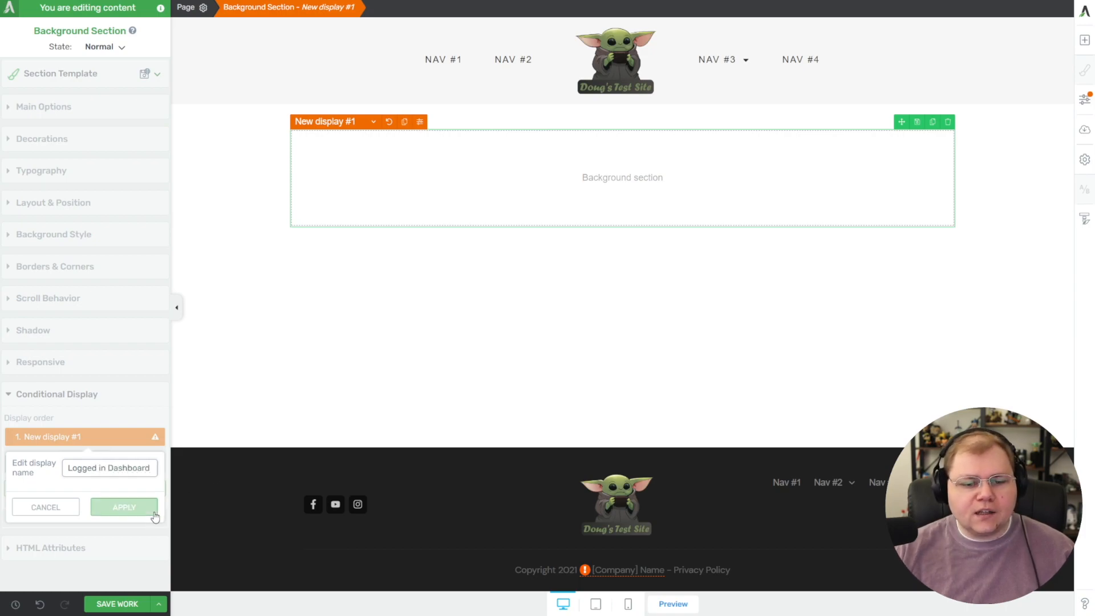
pyautogui.click(154, 517)
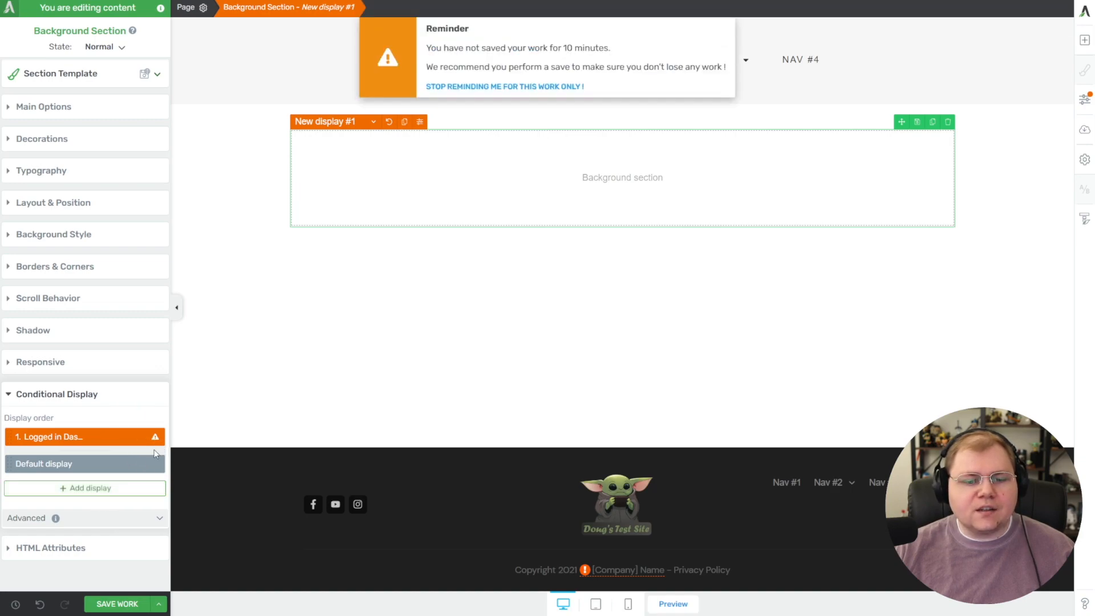
# - Give the Logged in Dashboard display a User Is logged in condition and stretch its background section to fit the screen width
pyautogui.moveTo(98, 433)
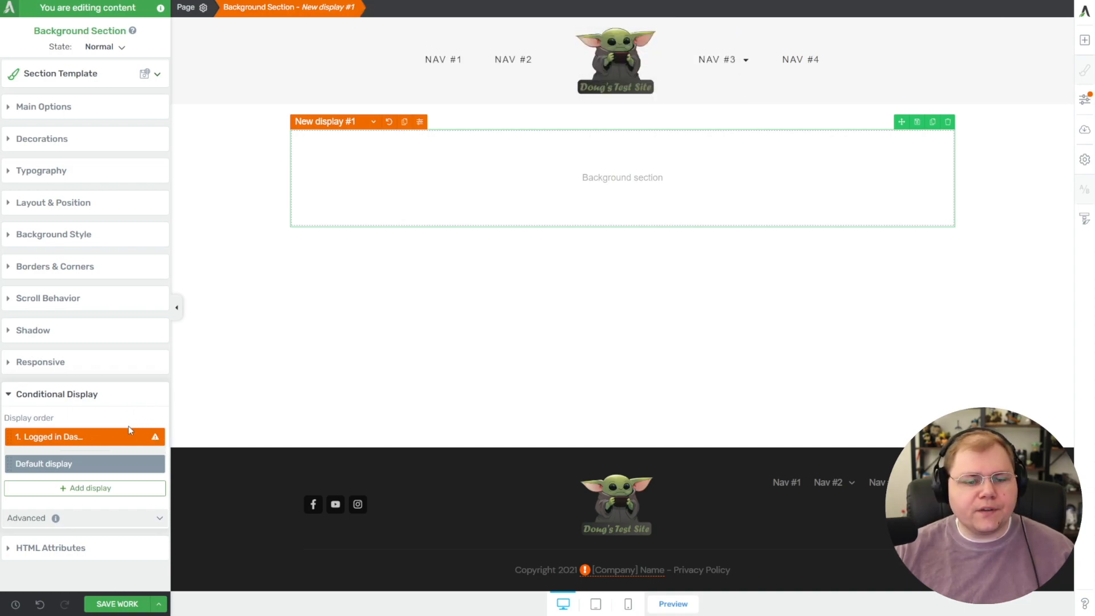
pyautogui.moveTo(155, 437)
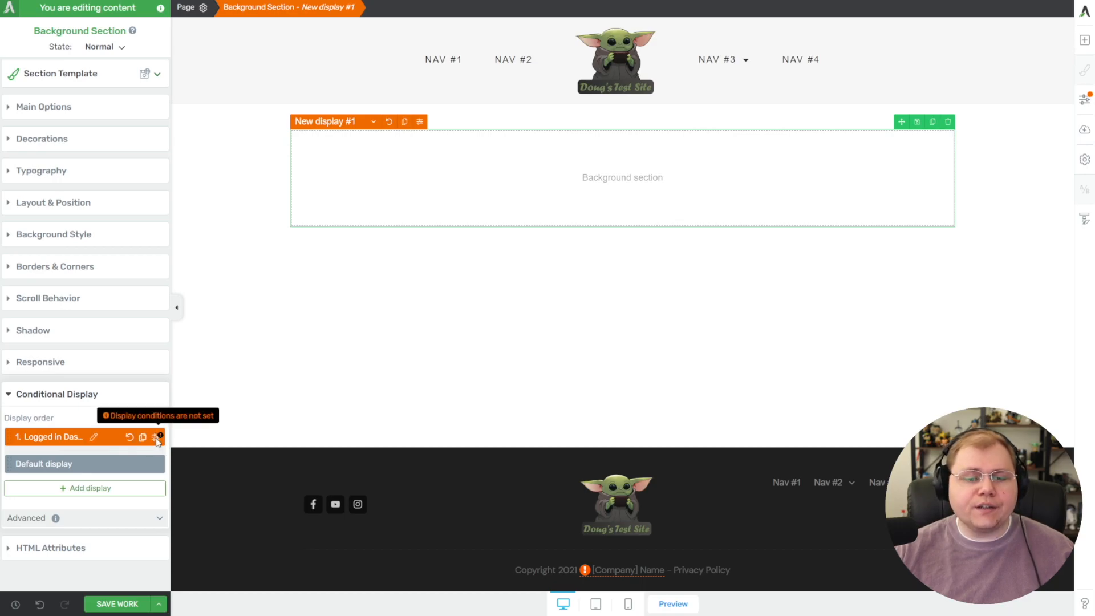
pyautogui.click(155, 438)
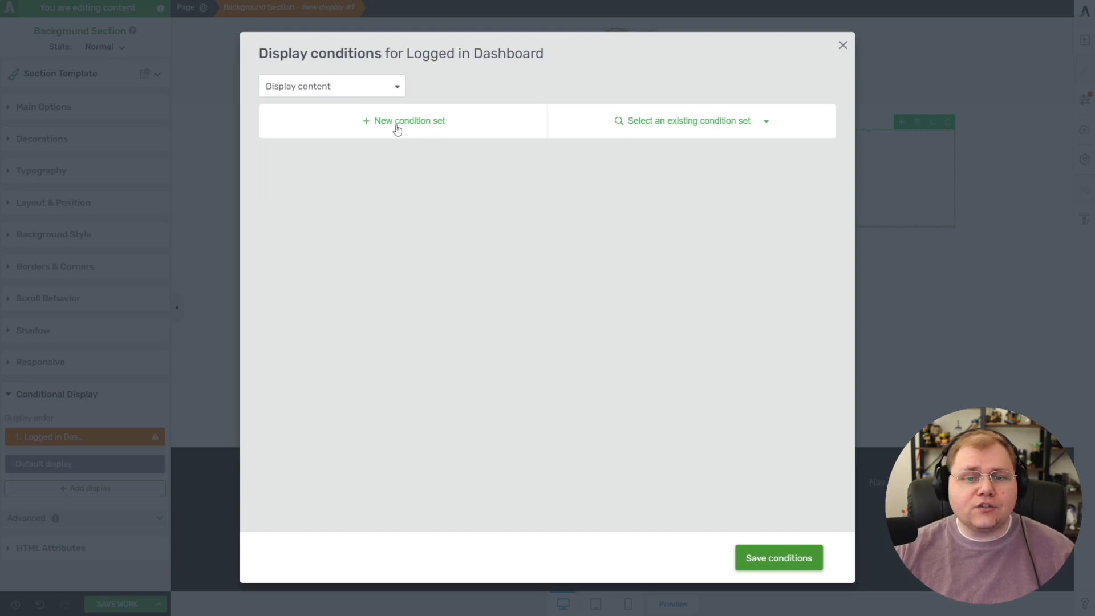
pyautogui.click(374, 130)
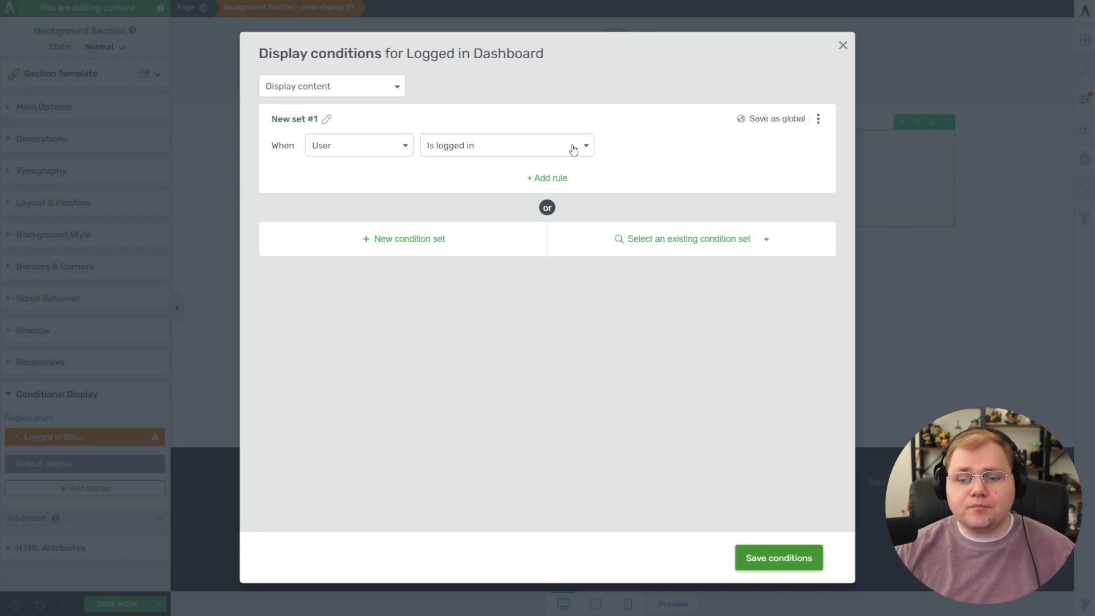
pyautogui.click(783, 563)
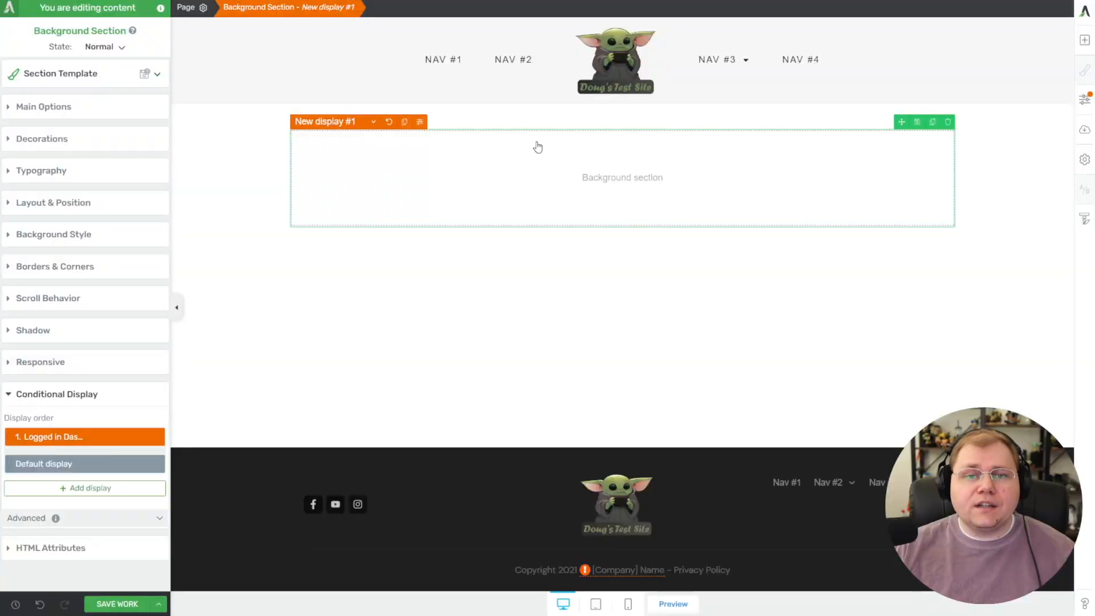
pyautogui.click(613, 188)
pyautogui.click(156, 304)
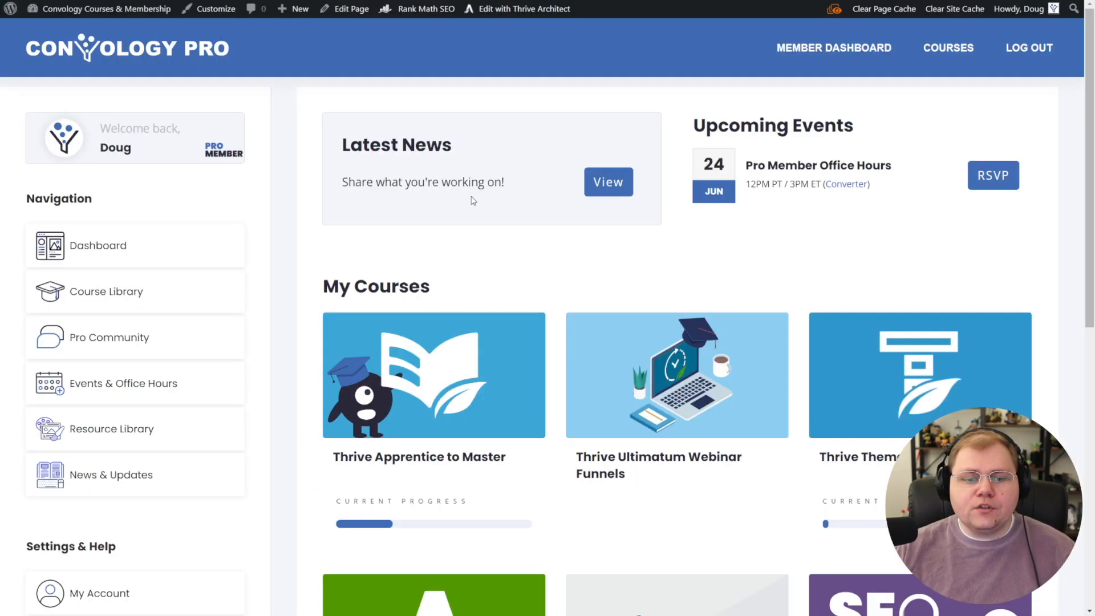
# - Examine the content assets and template downloads in the Convology Pro Resource Library
pyautogui.click(108, 438)
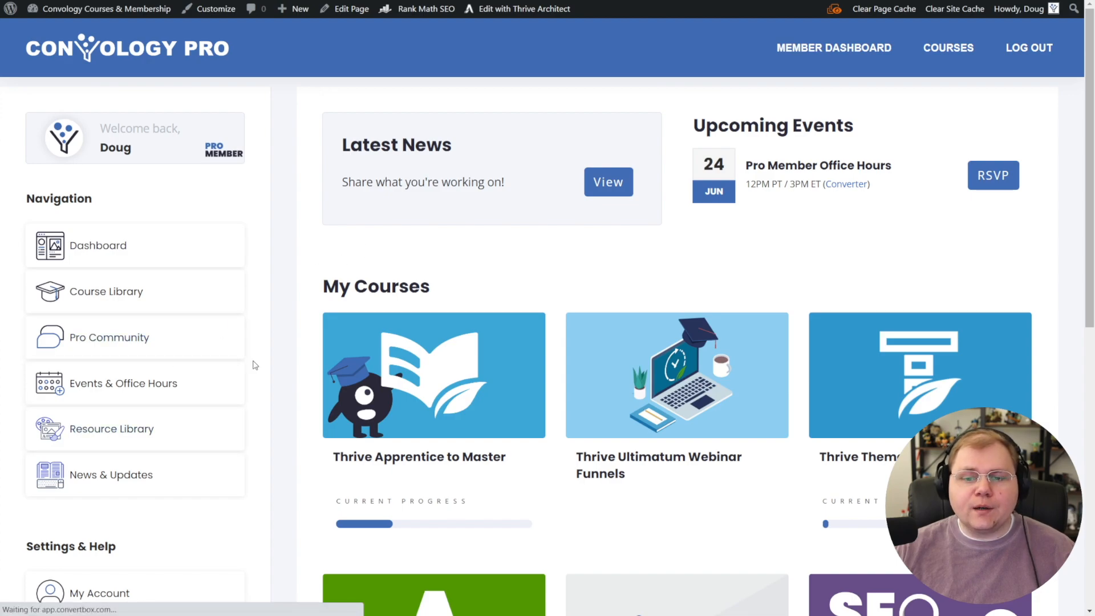
pyautogui.scroll(-7, 527, 246)
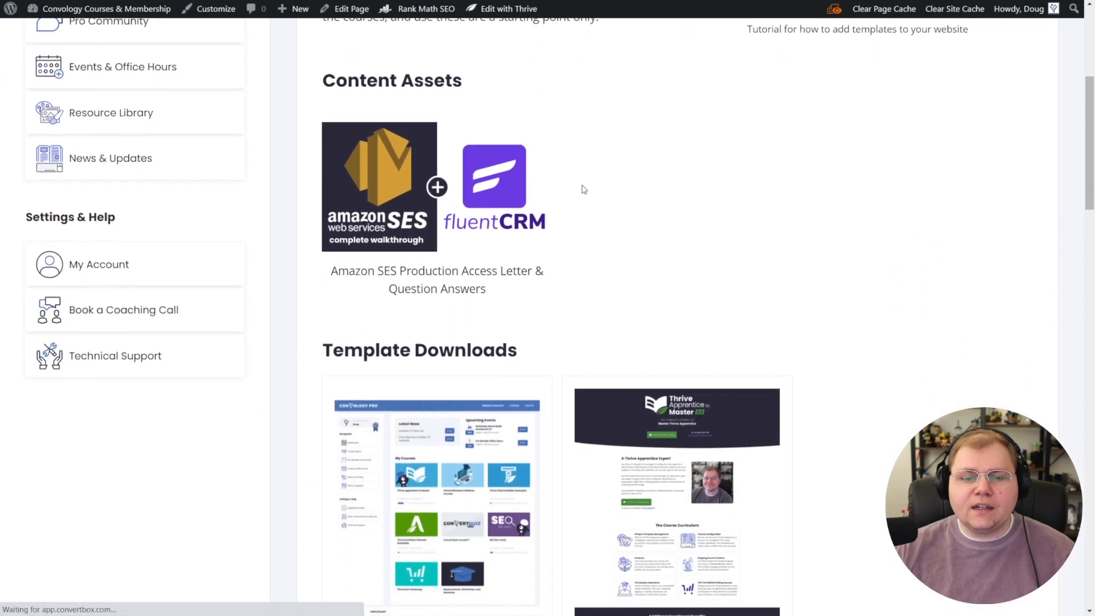
pyautogui.scroll(-2, 404, 425)
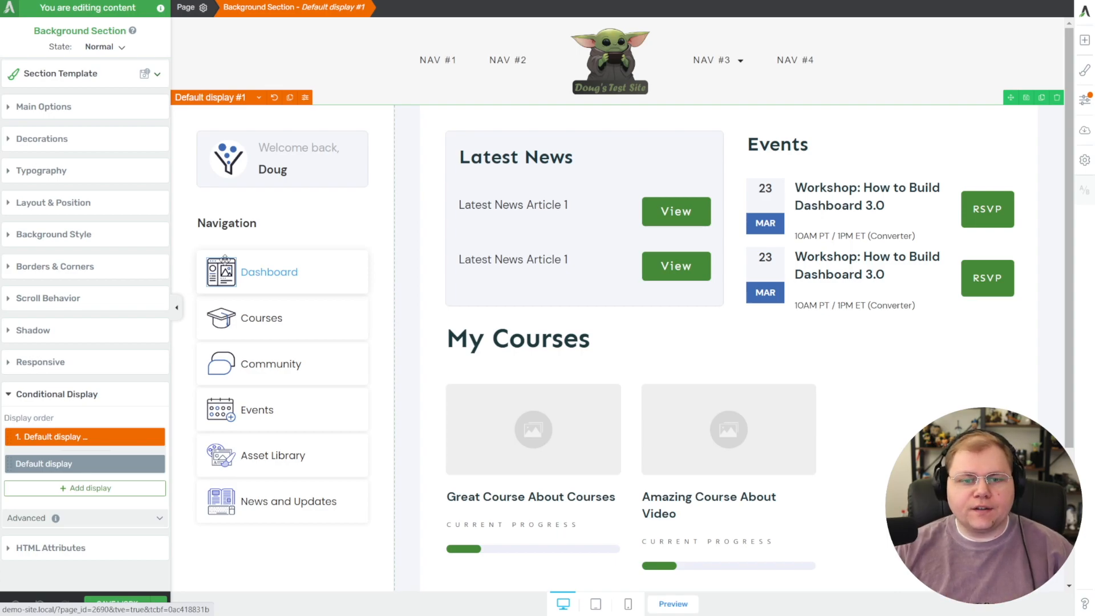
# - Select the background section and compare its Default display with the Logged in Dashboard display
pyautogui.click(432, 419)
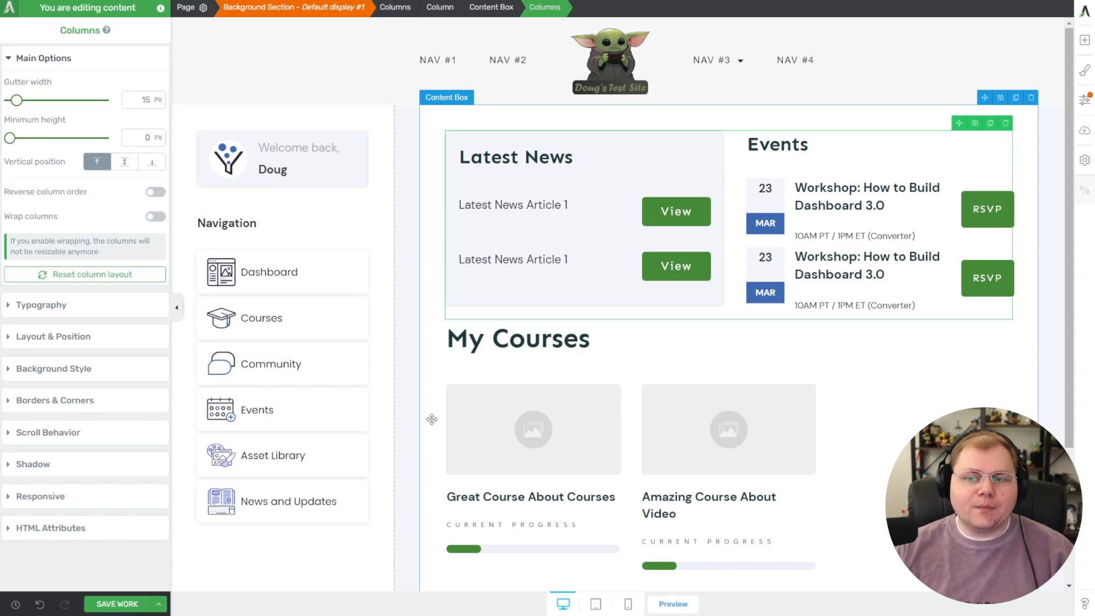
pyautogui.click(320, 7)
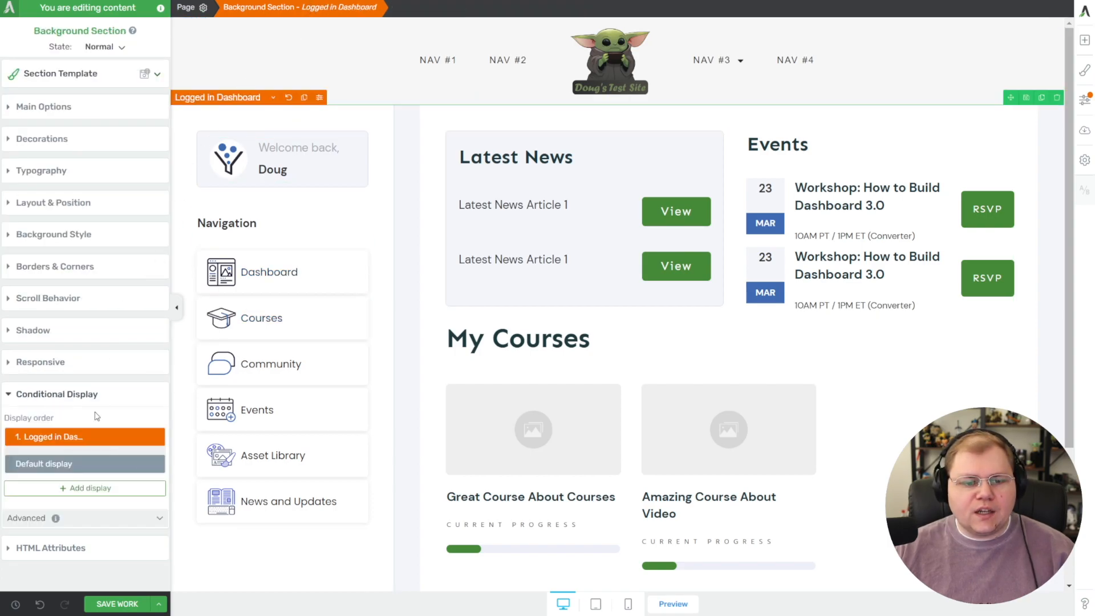
pyautogui.click(88, 465)
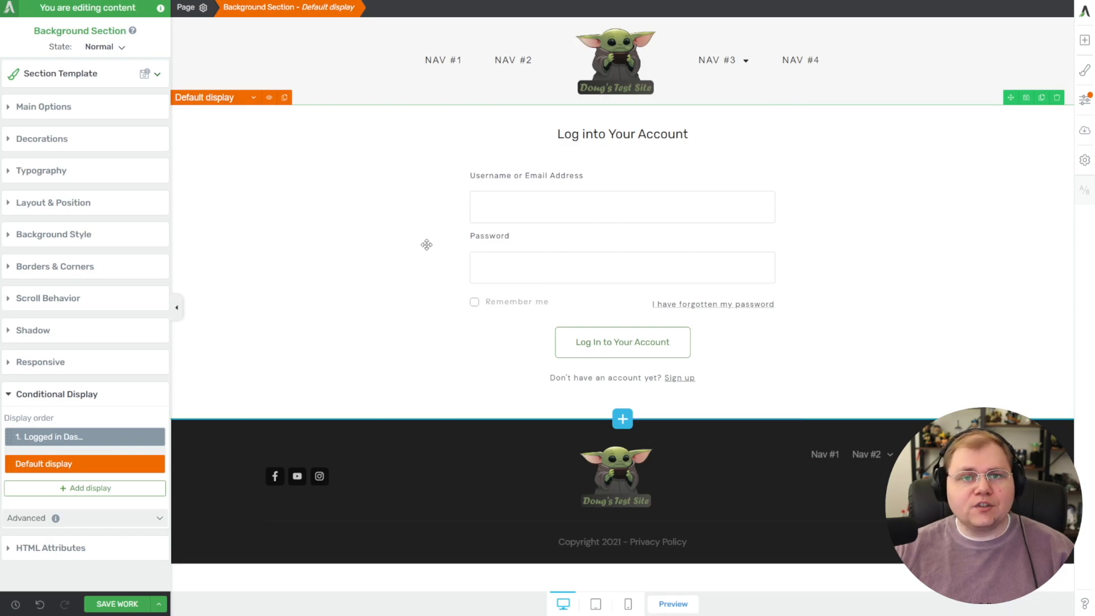
pyautogui.click(67, 443)
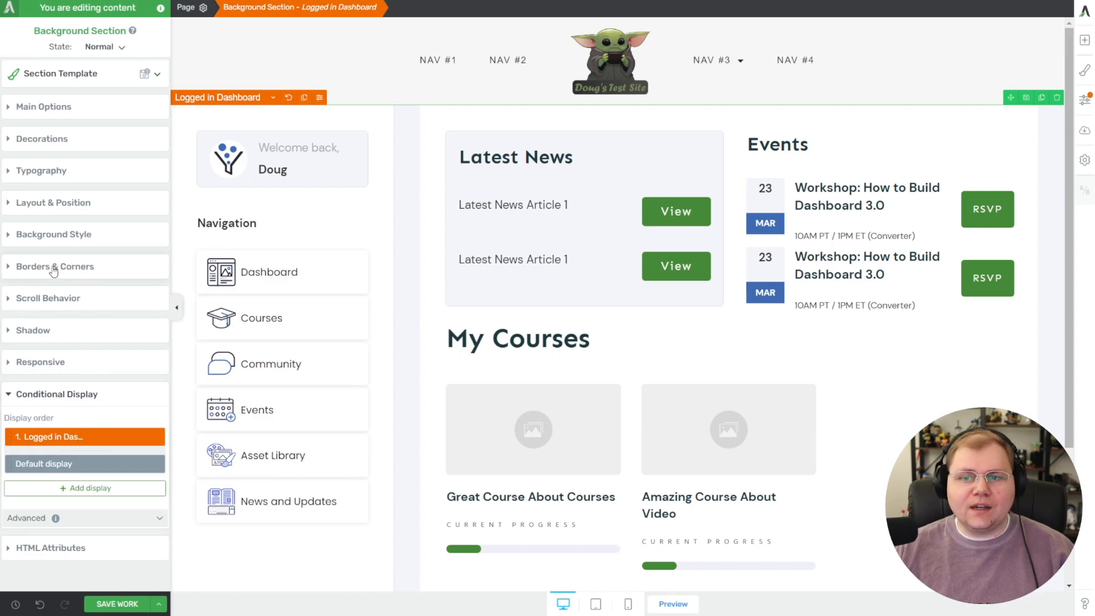